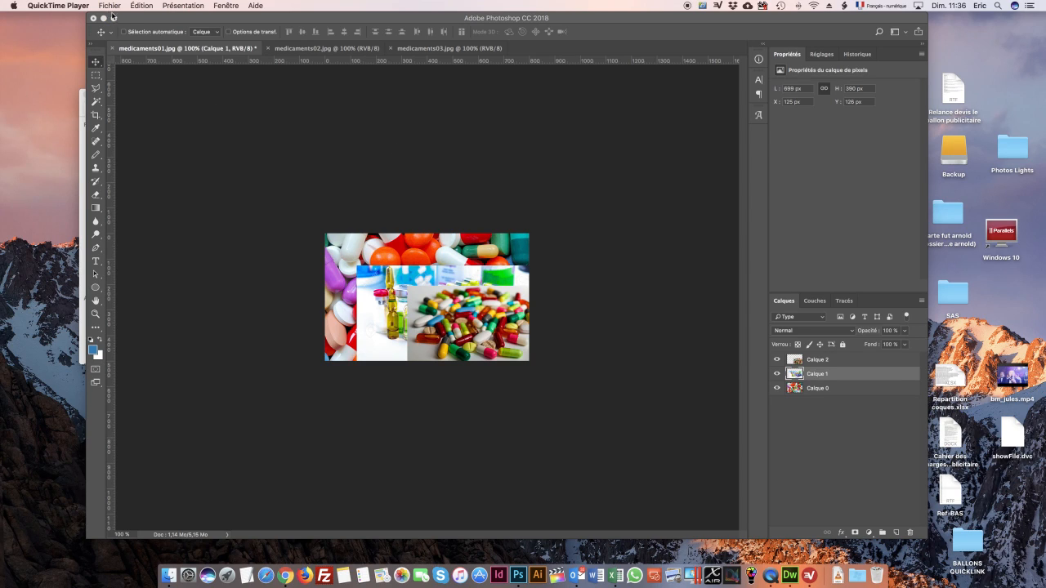
Save the layered montage in the Exercice folder as medicaments01.psd in Photoshop format with layers kept
click(183, 23)
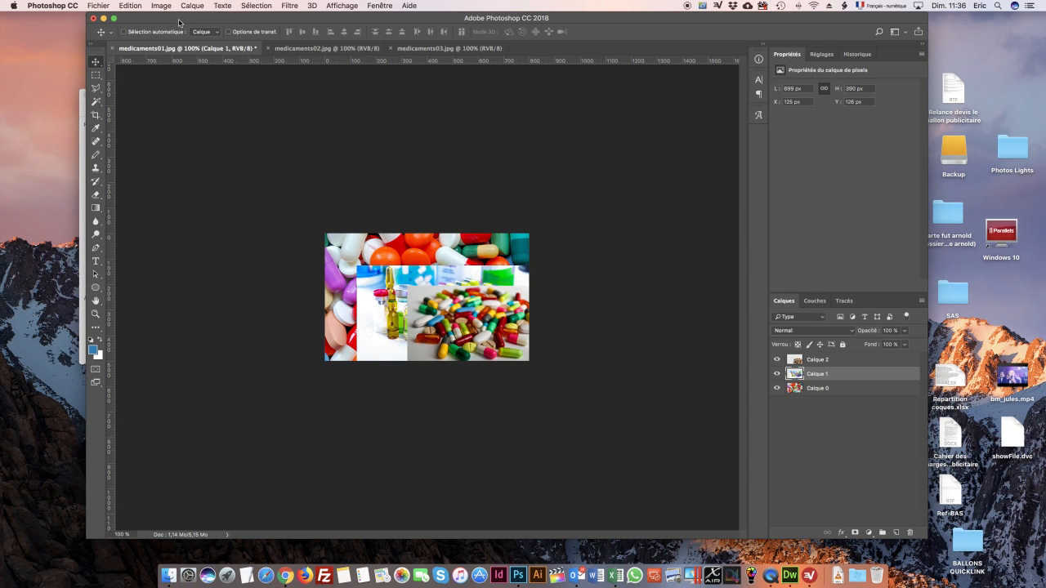
click(98, 5)
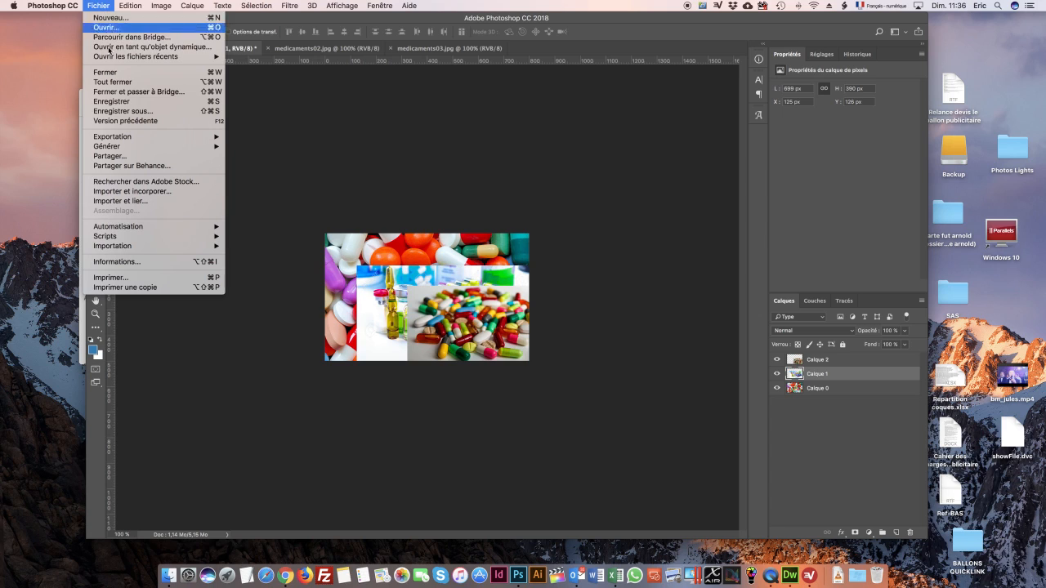
click(125, 101)
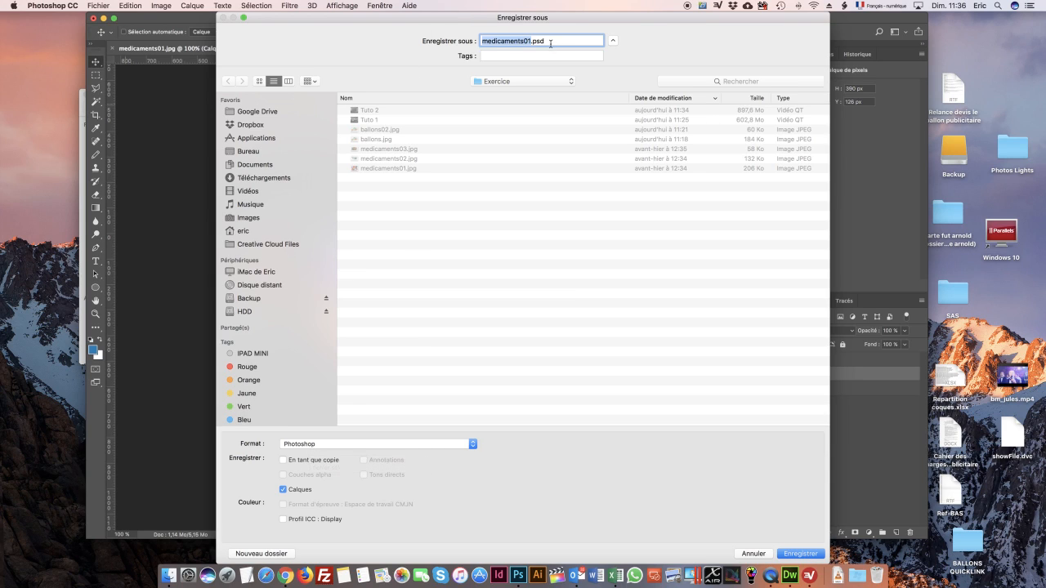
click(798, 553)
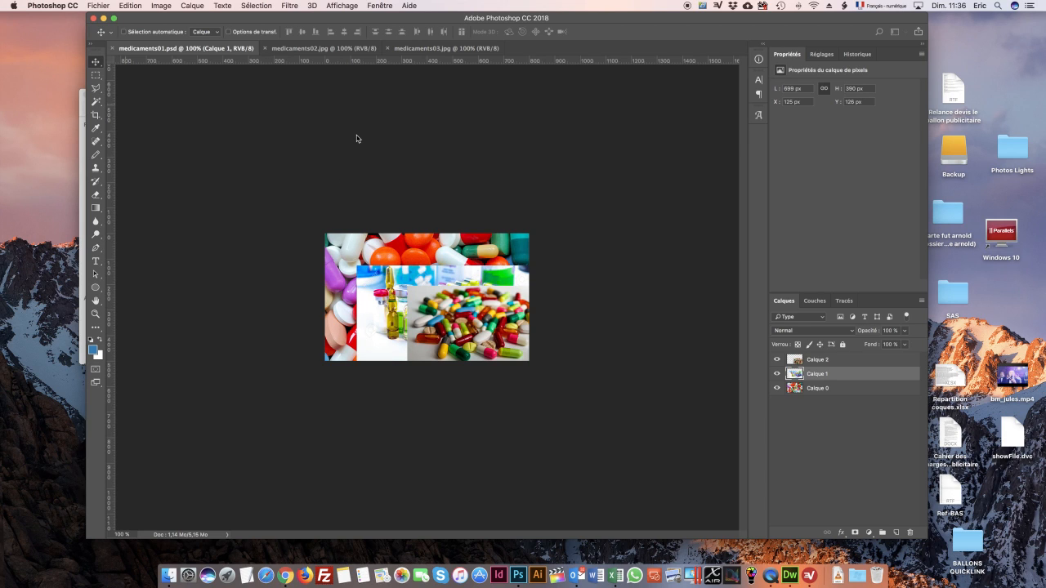
drag(295, 566, 234, 384)
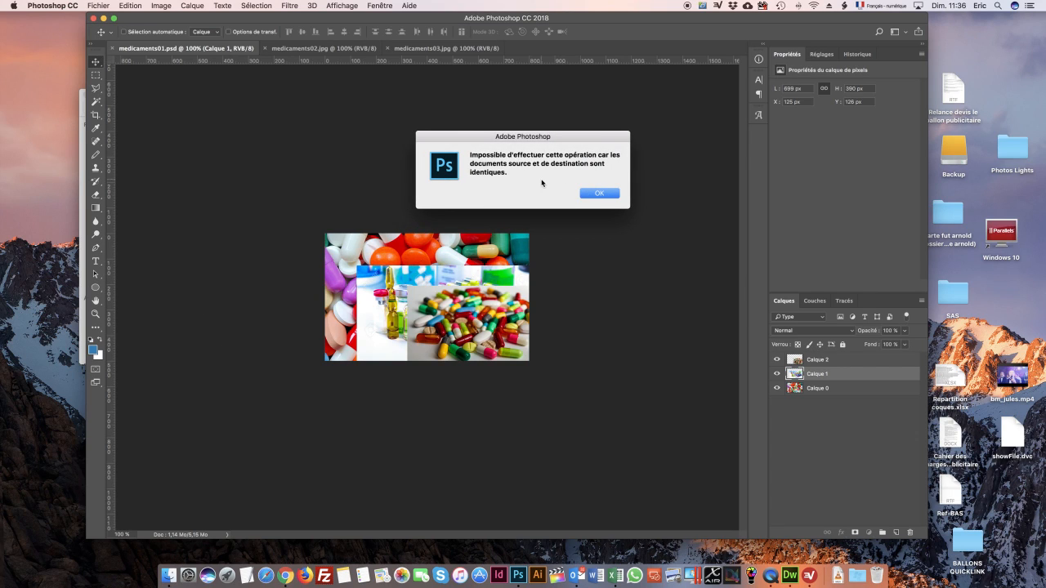
click(600, 193)
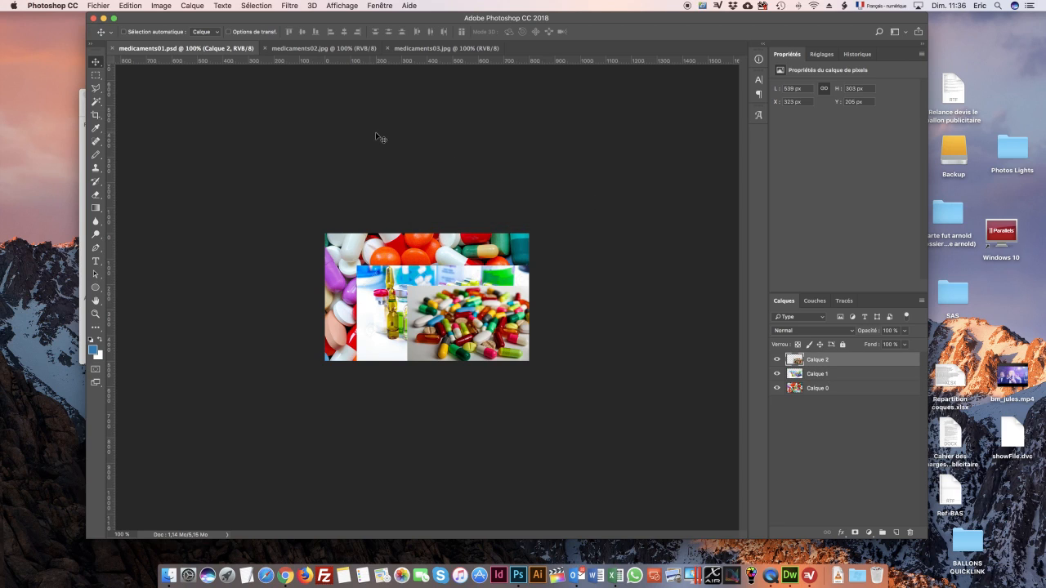
click(98, 5)
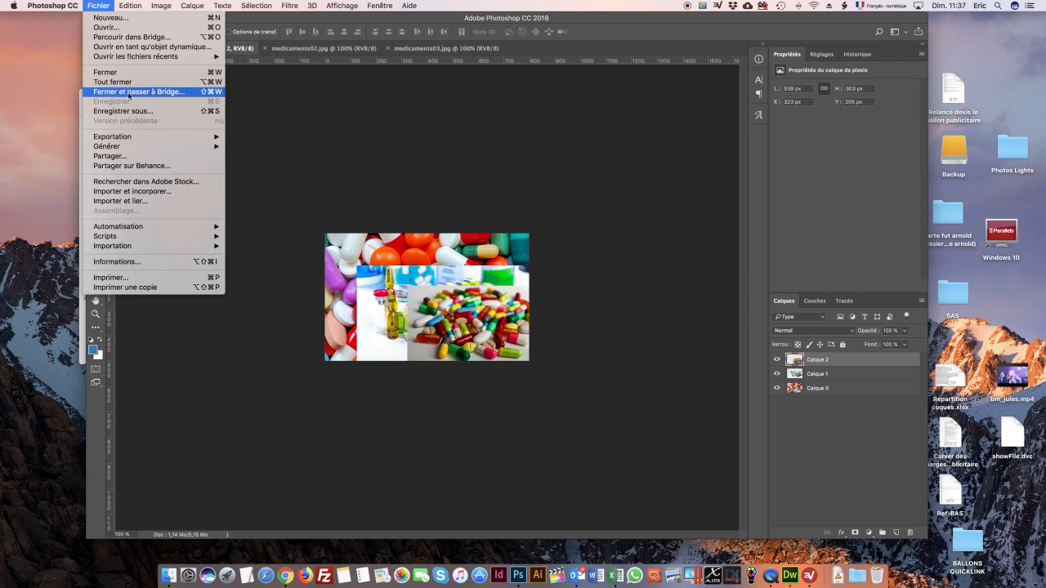
click(313, 115)
Switch to Finder and check the medicaments01.psd file in the Exercice folder
click(168, 575)
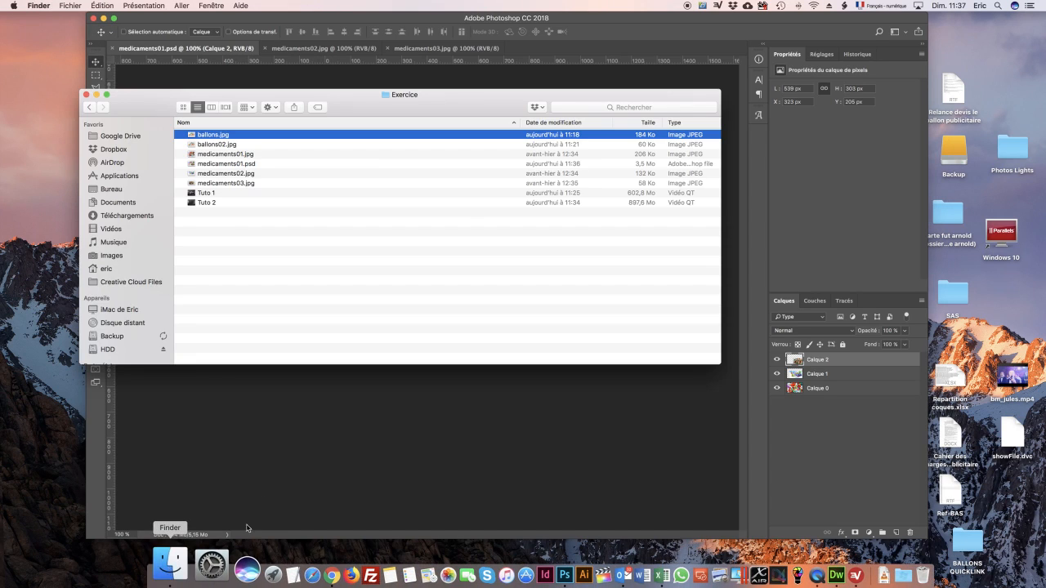
click(227, 164)
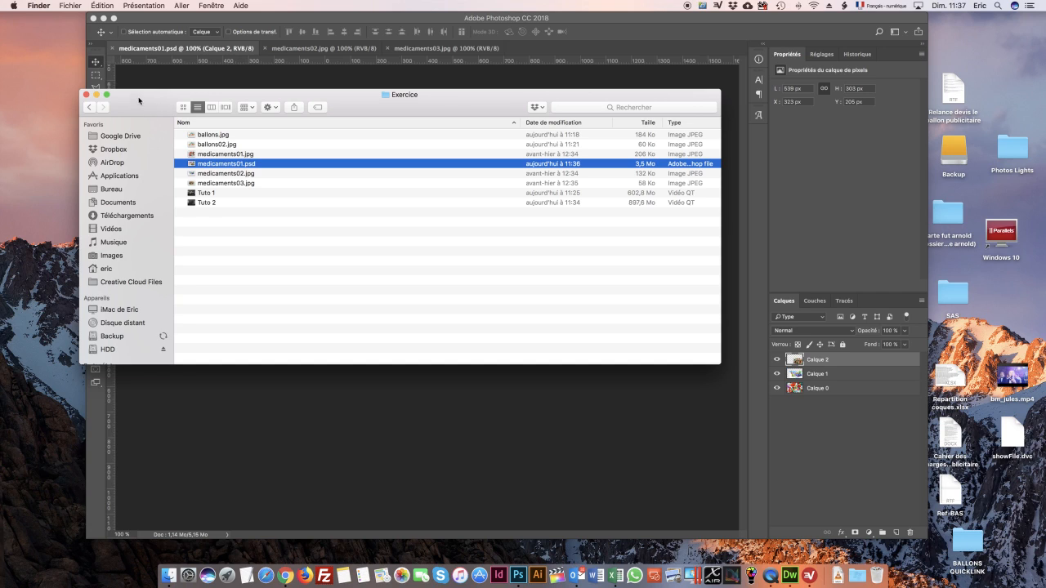
click(87, 95)
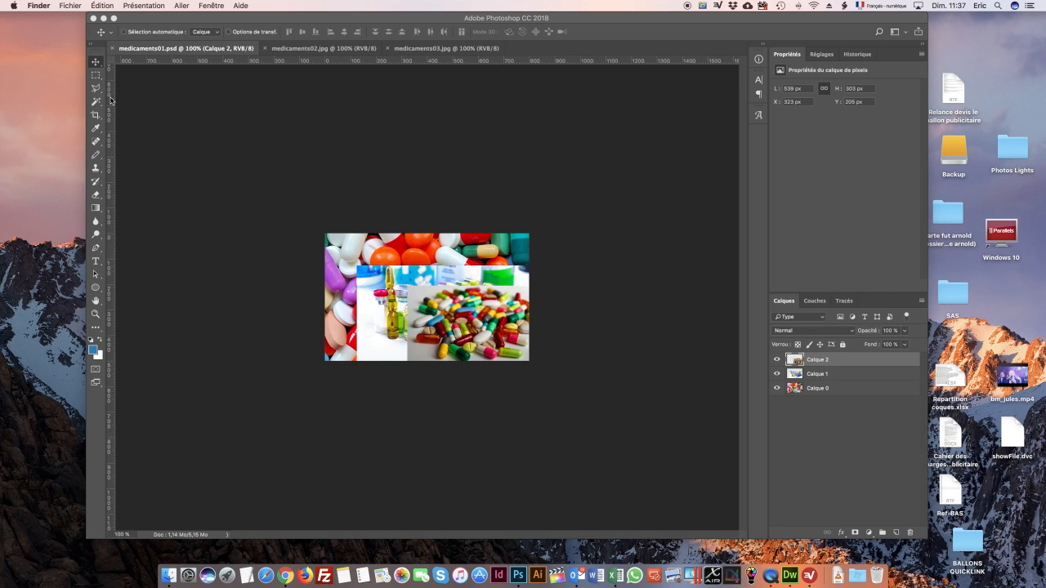
Close the three open documents: medicaments01.psd, medicaments02.jpg and medicaments03.jpg
click(115, 52)
click(111, 49)
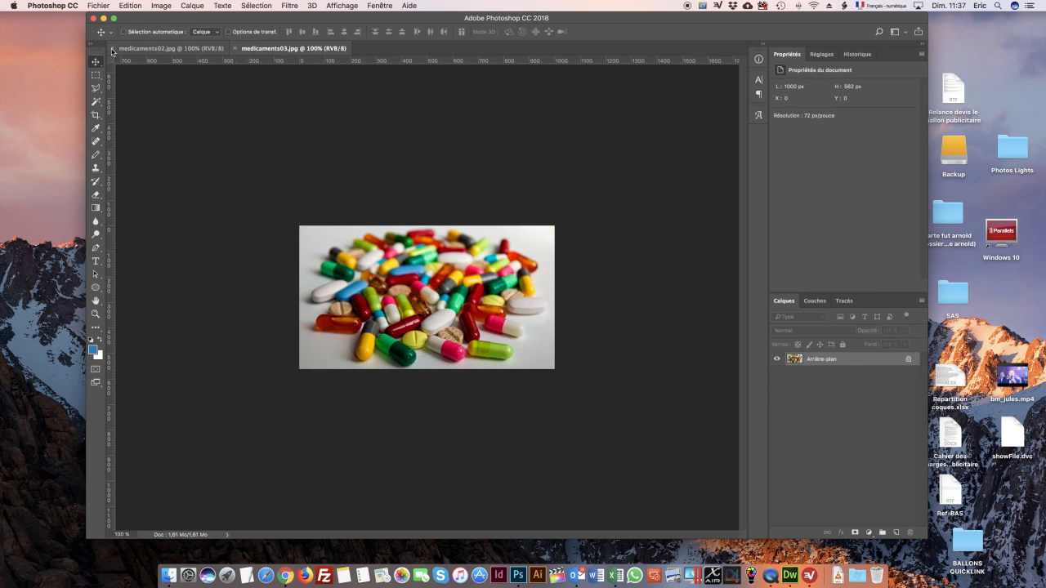
click(112, 49)
click(112, 49)
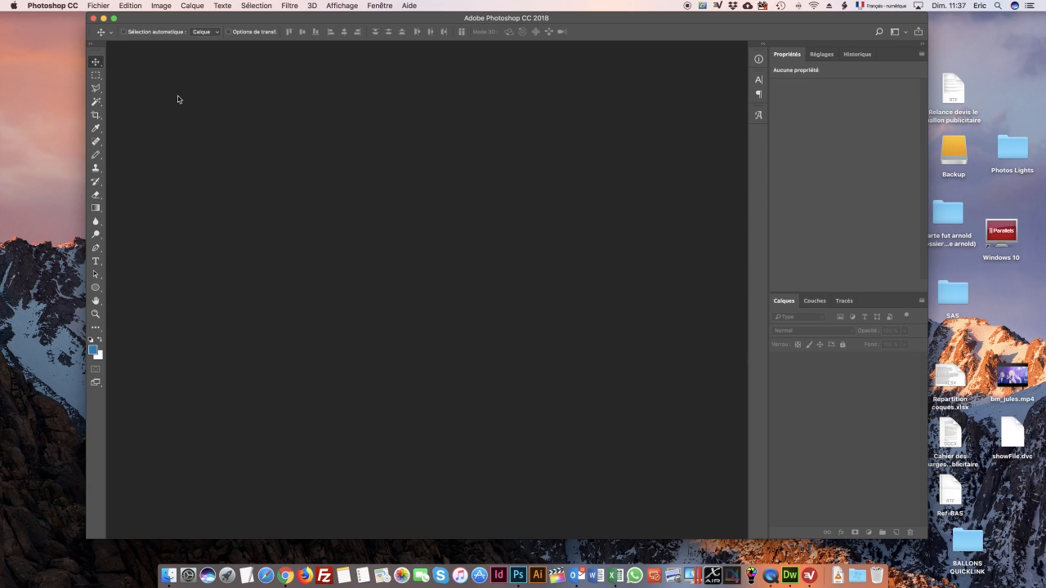
Open medicaments01.psd from the Exercice folder and select its Calque 0 layer
click(100, 6)
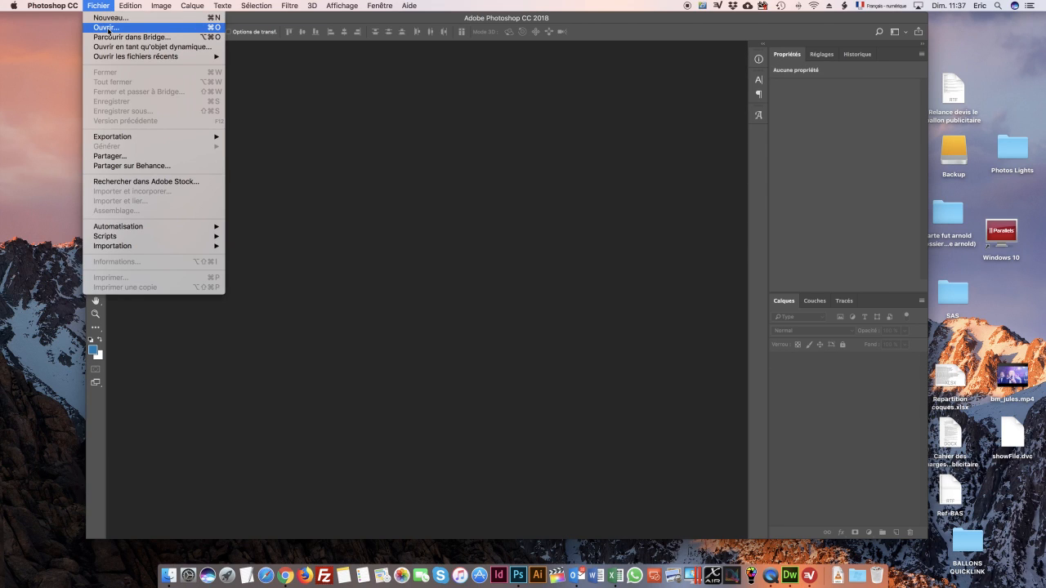
click(98, 28)
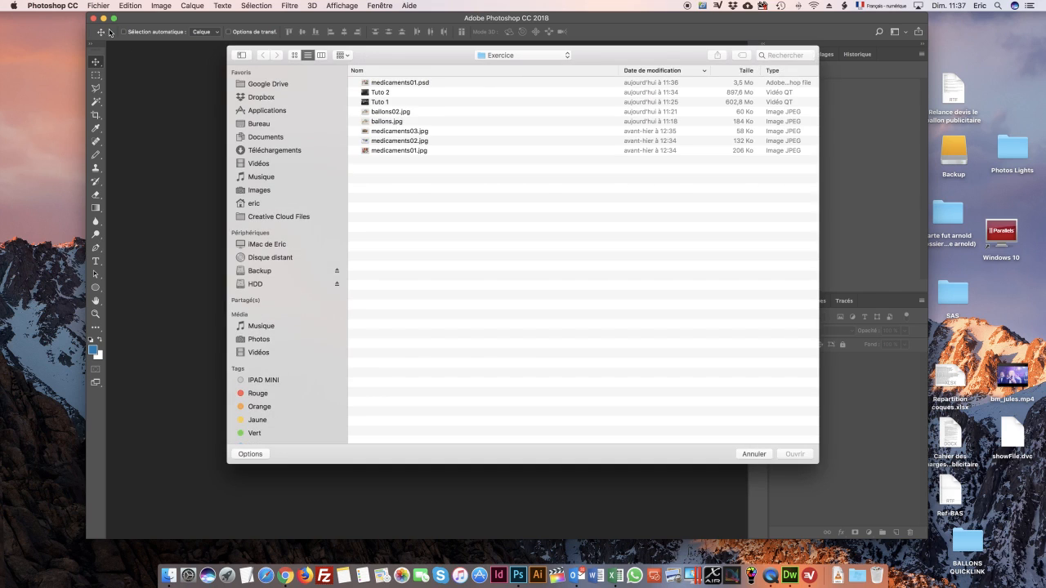
double_click(390, 85)
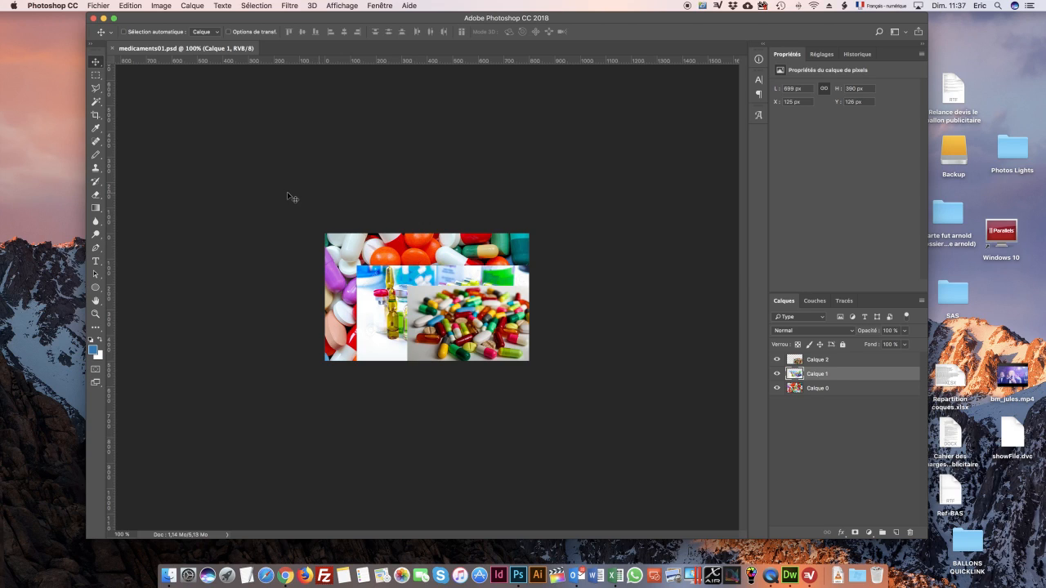
click(819, 360)
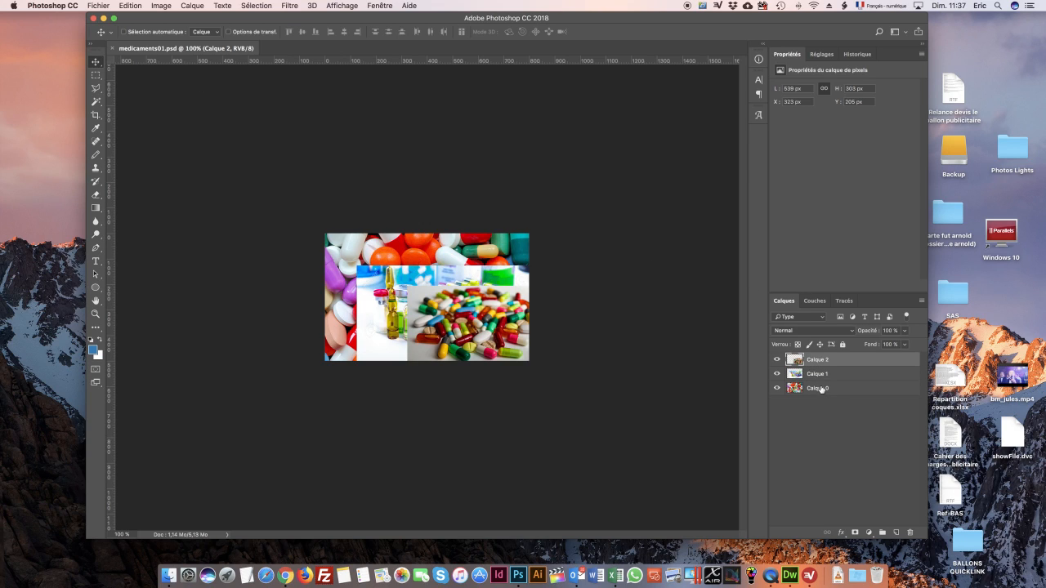
click(819, 389)
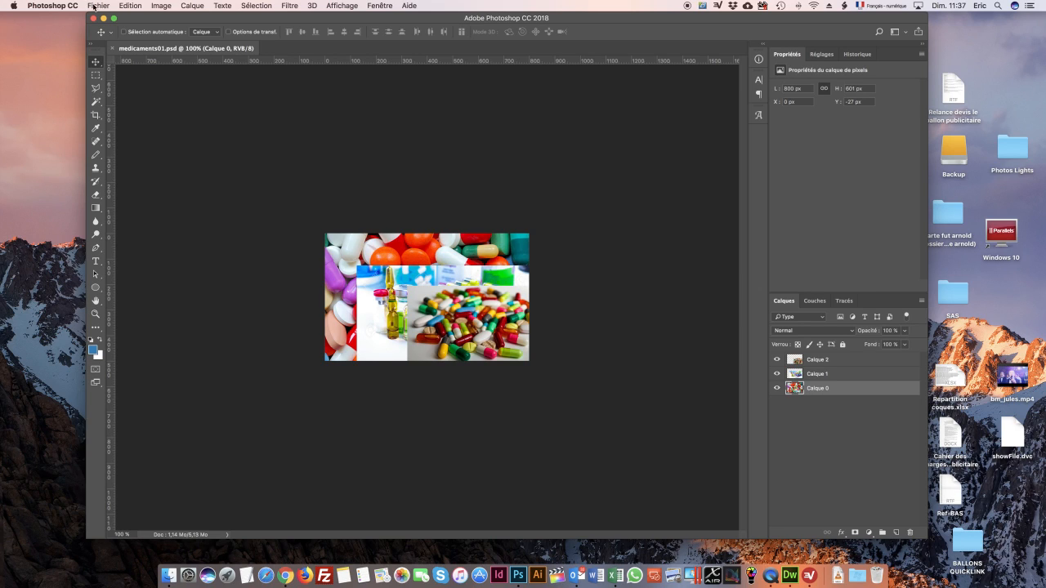
Switch to Finder, examine the size of medicaments01.psd in the Exercice folder on the desktop, and return to Photoshop
click(96, 6)
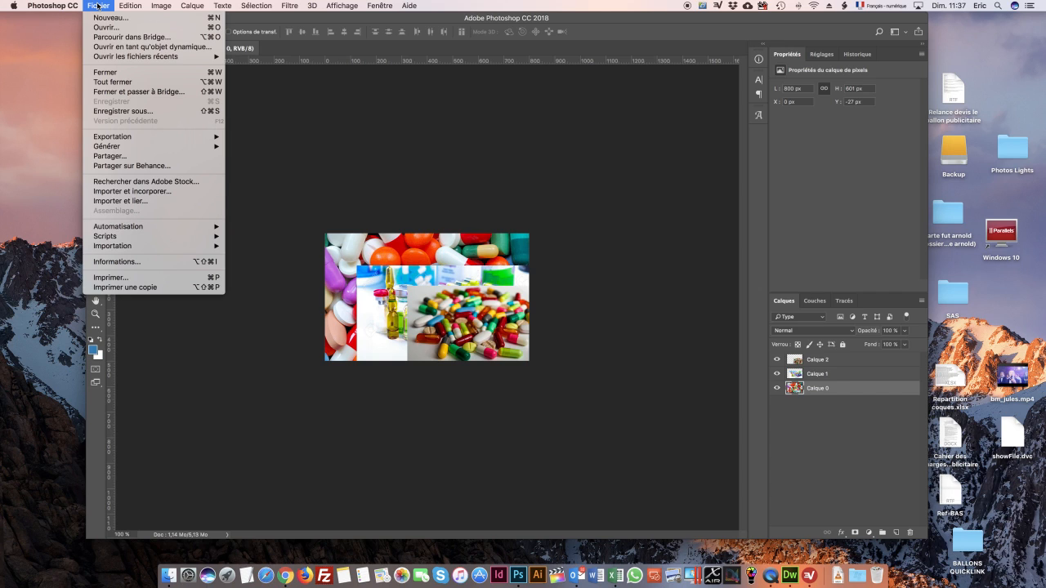
click(329, 148)
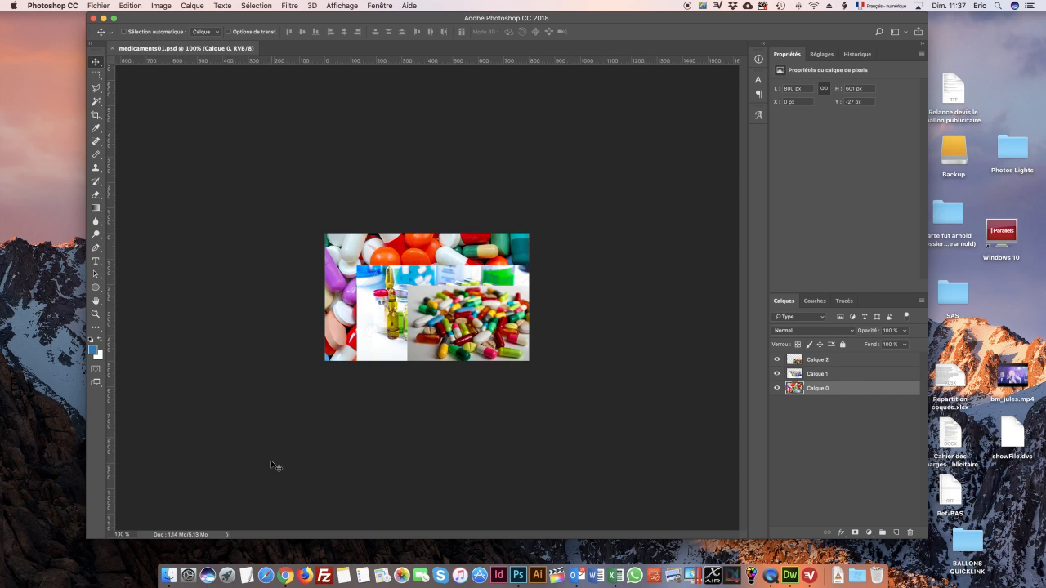
click(164, 563)
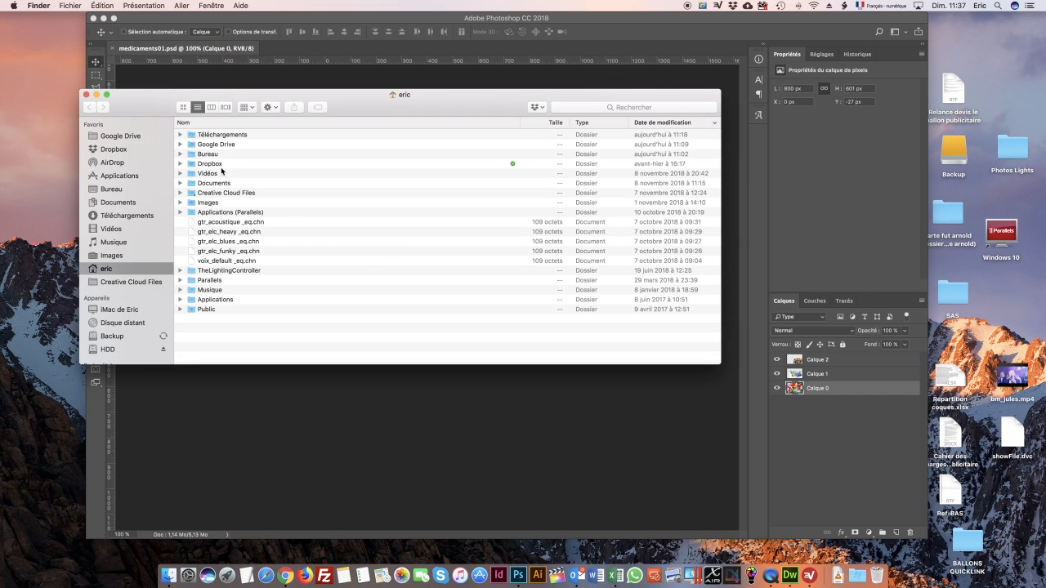
click(111, 189)
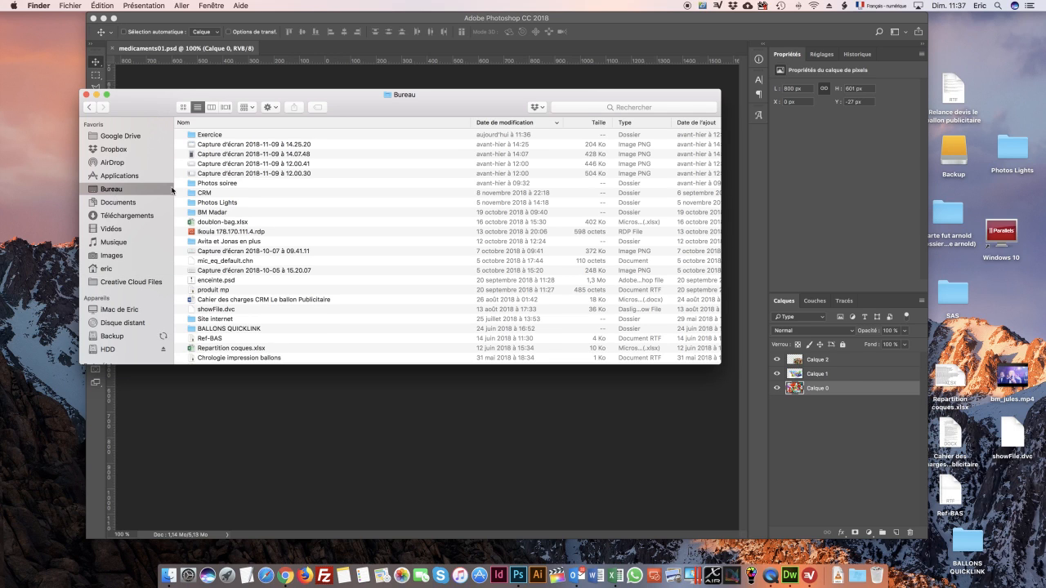
double_click(220, 135)
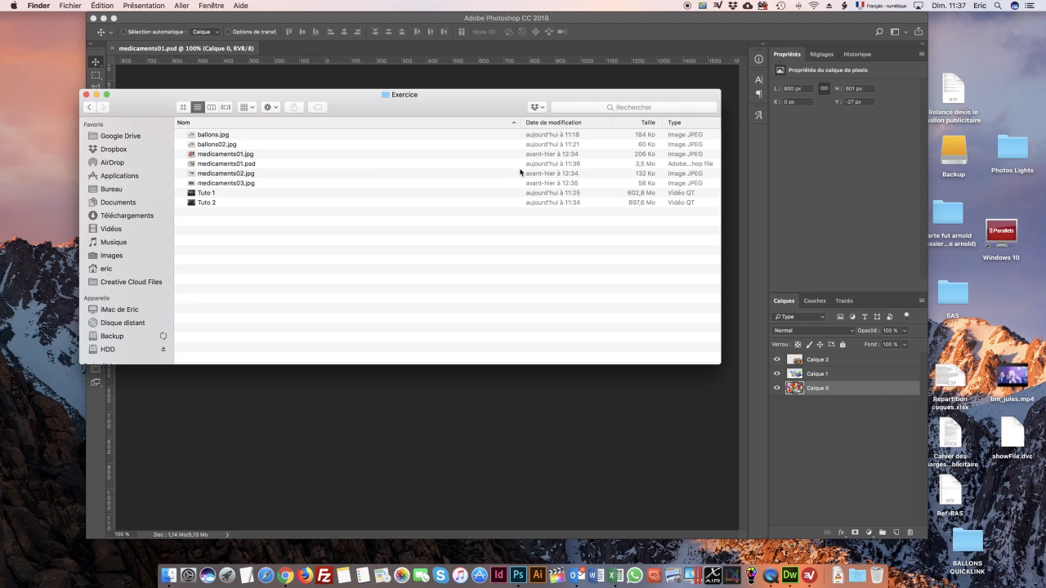
click(643, 168)
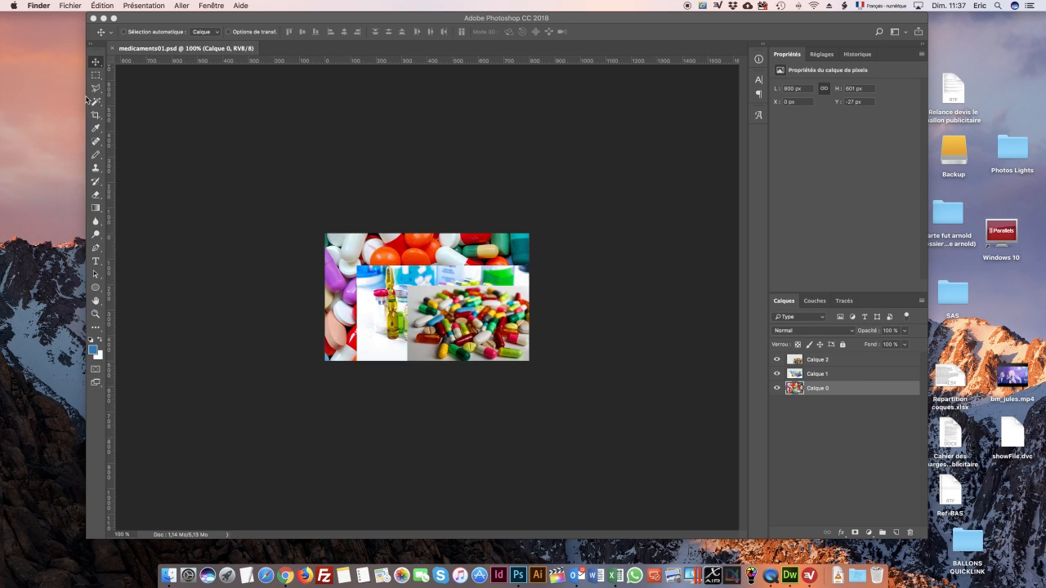
click(85, 95)
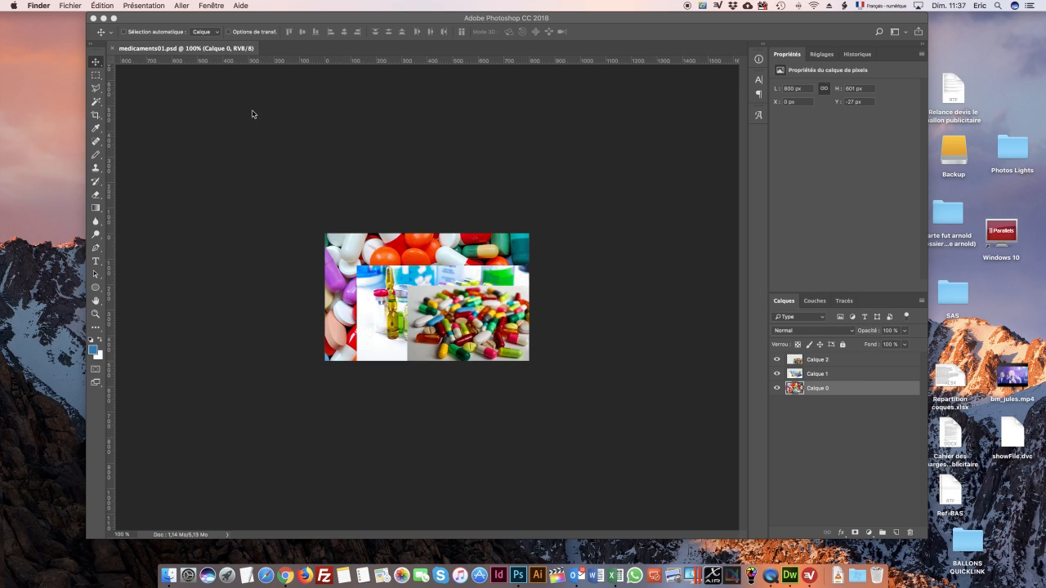
click(69, 6)
click(364, 156)
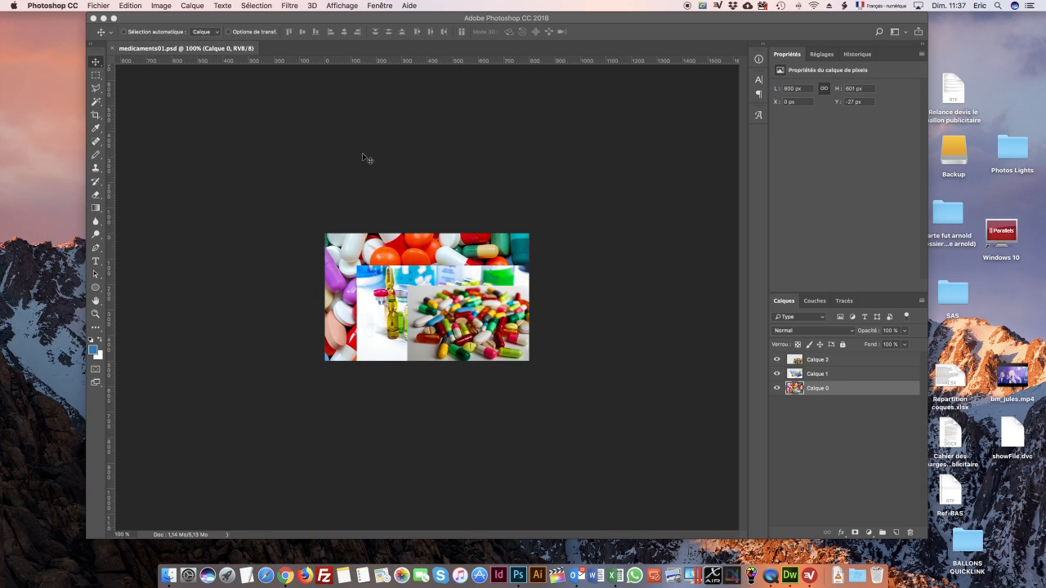
Set up saving a JPEG copy of the montage in the Exercice folder, declining to replace medicaments01.jpg
click(100, 8)
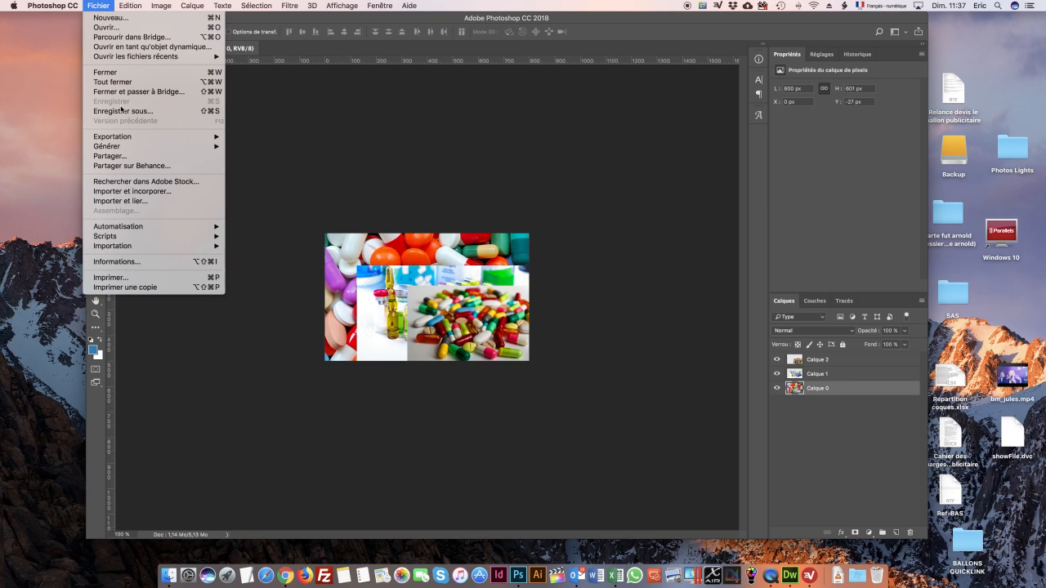
click(119, 111)
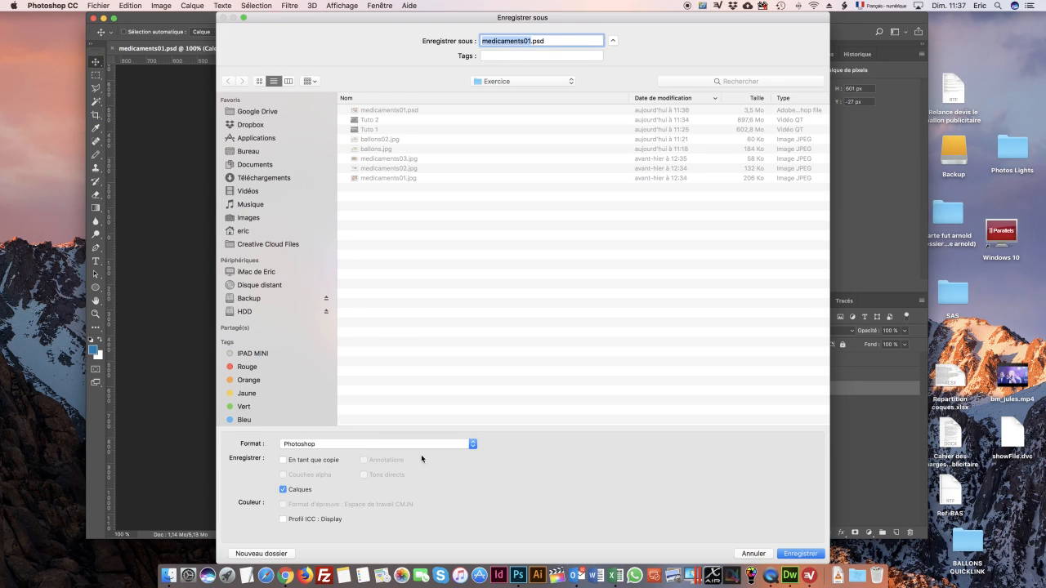
click(424, 444)
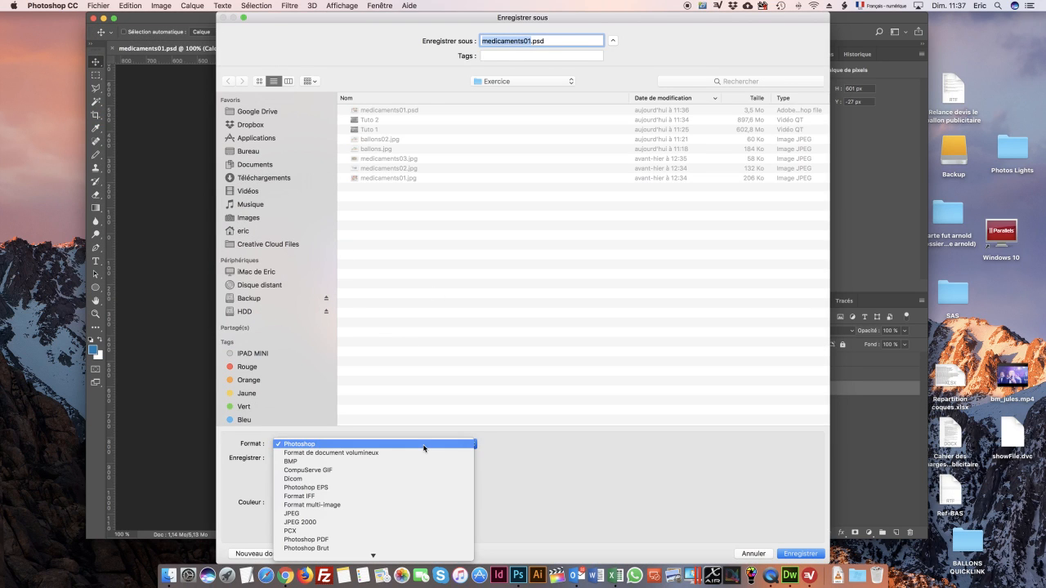
click(406, 512)
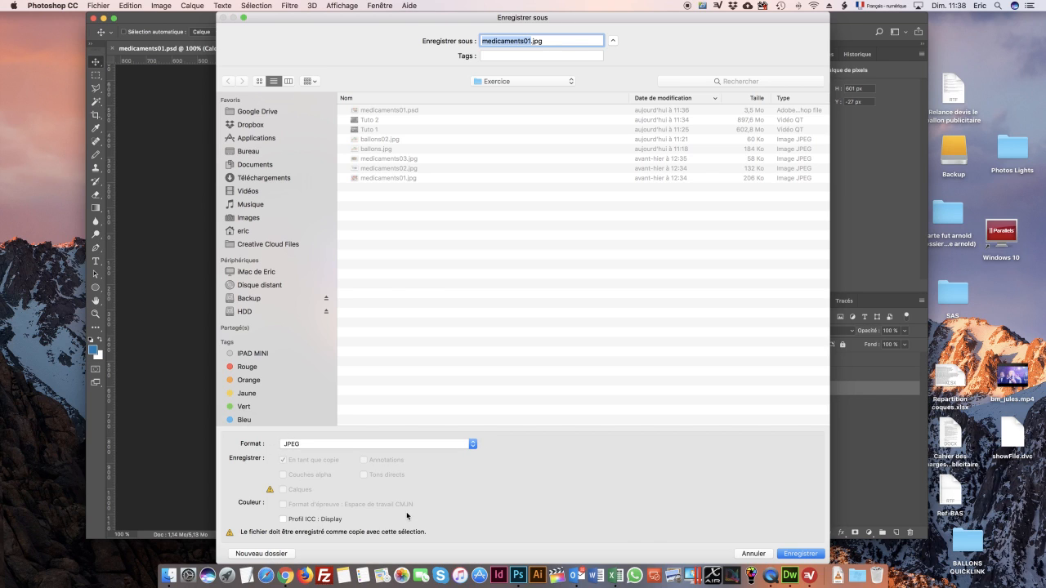
click(799, 556)
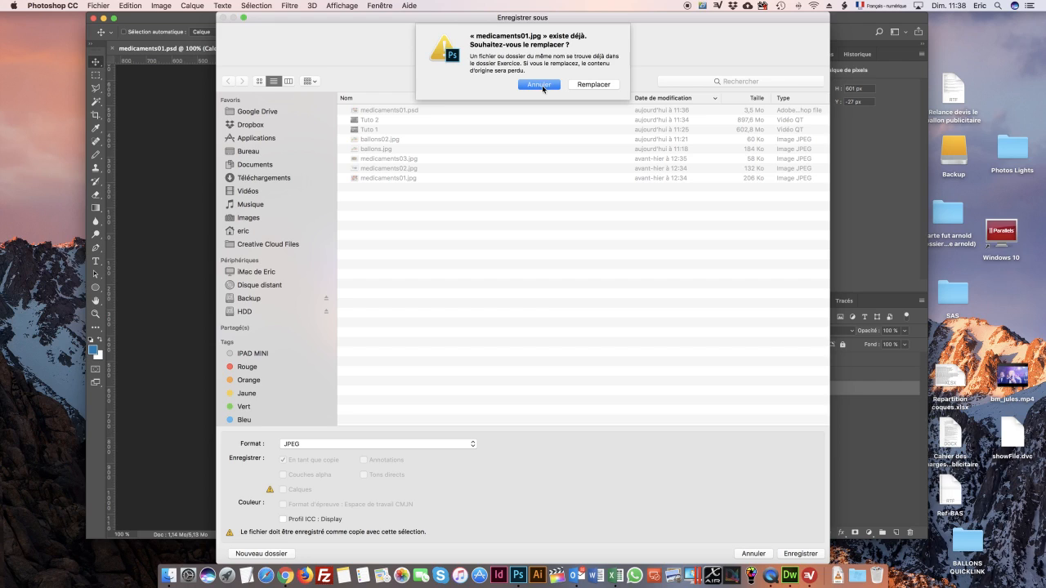
click(541, 85)
Try to save the JPEG copy as medicaments02.jpg, declining to replace the existing file
click(531, 41)
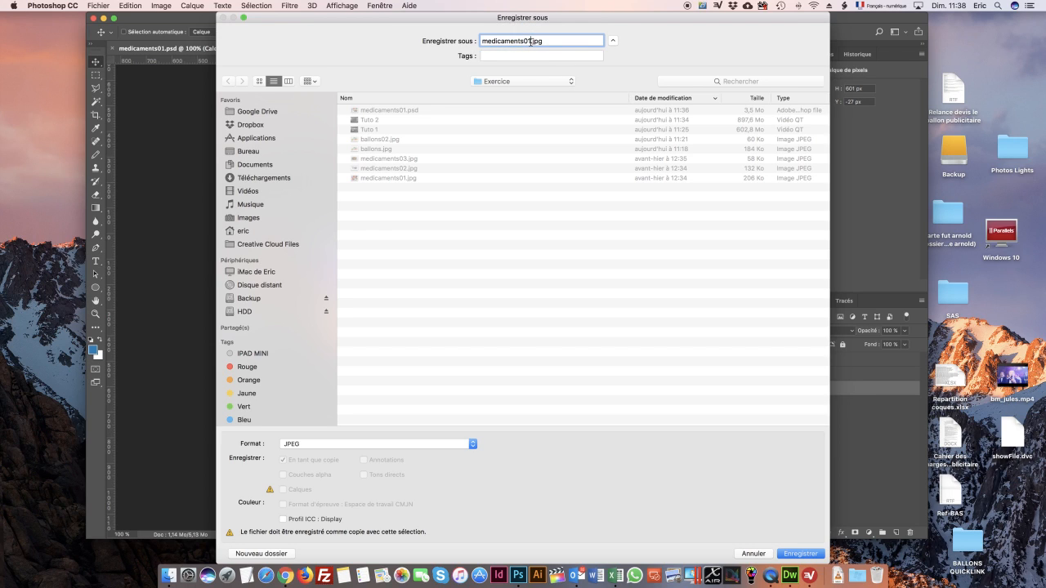
key(BackSpace)
text(2)
click(799, 554)
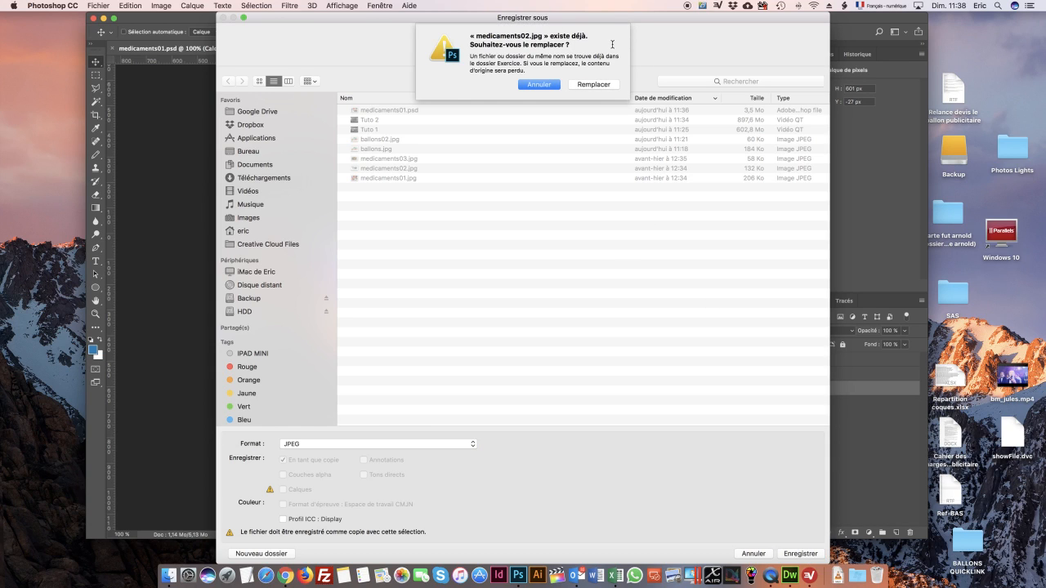
click(543, 84)
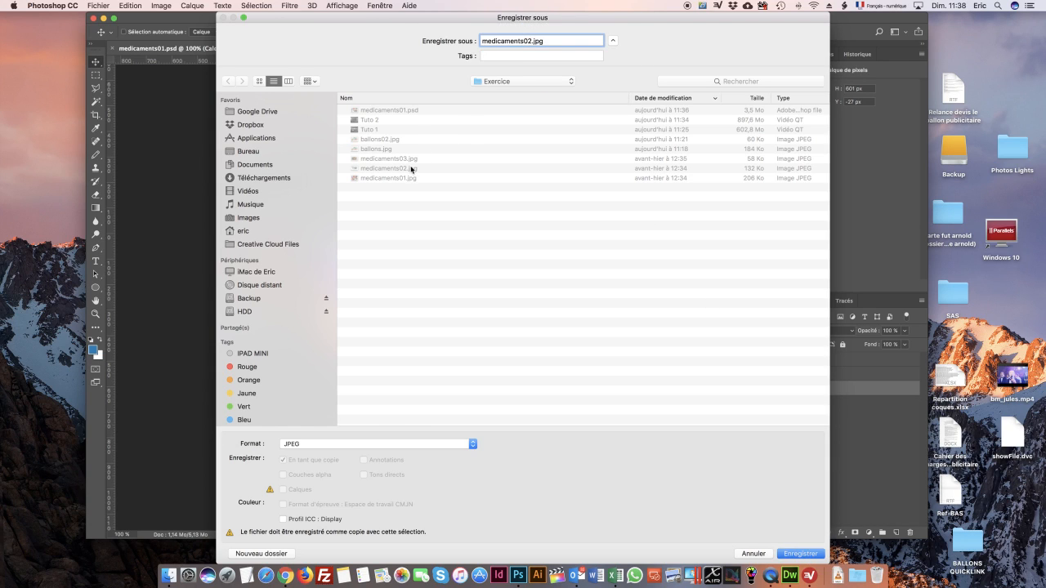
Rename the JPEG copy as medicaments-montage.jpg and save it in the Exercice folder
key(BackSpace)
key(BackSpace)
text(-montage)
click(799, 554)
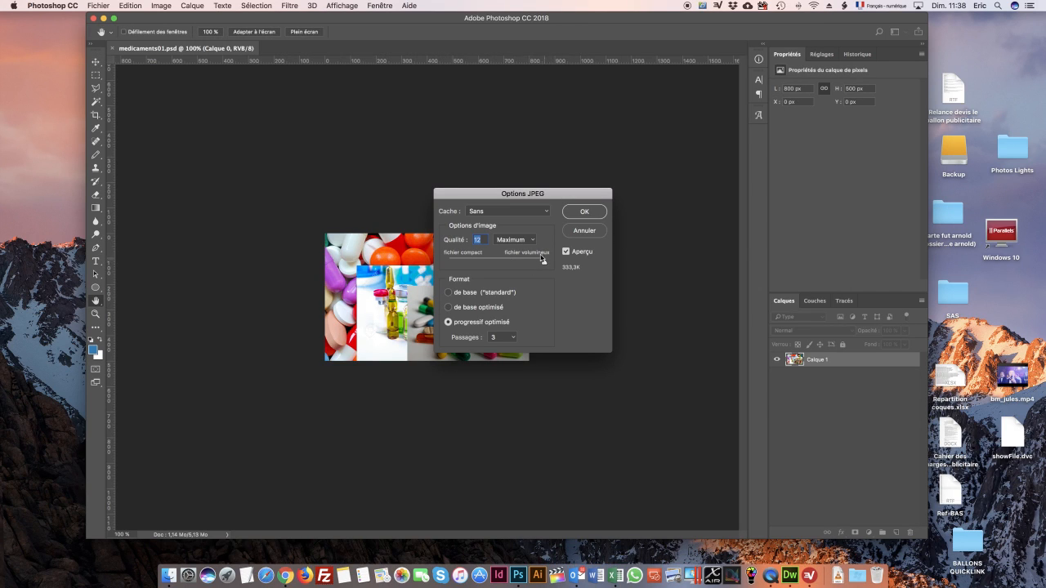
Set the JPEG quality to Élevée and finish saving the montage copy
click(516, 241)
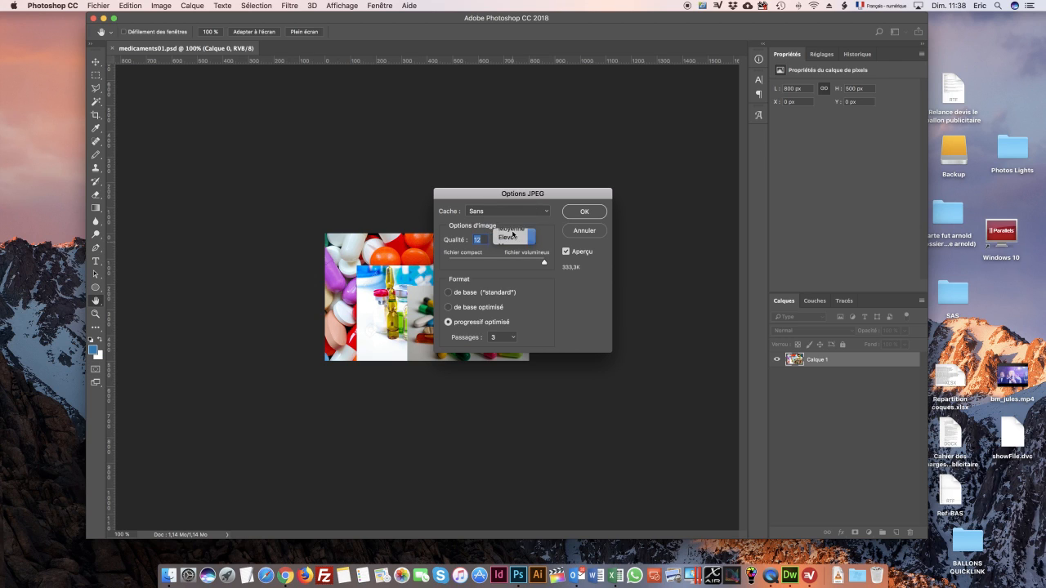
click(513, 234)
click(585, 212)
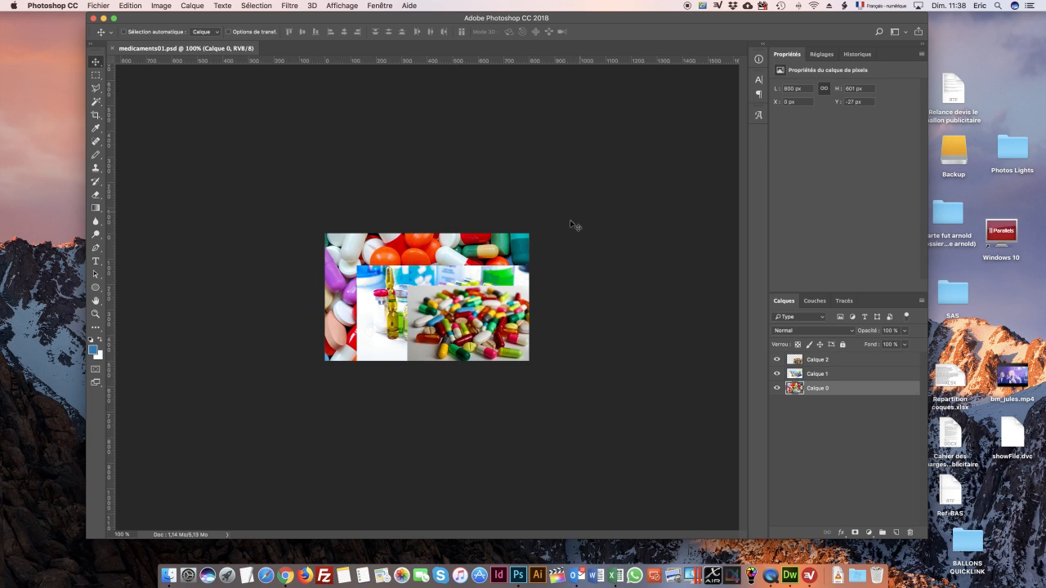
Switch to Finder, compare the sizes of medicaments-montage.jpg and medicaments01.psd in the desktop's Exercice folder, and return to Photoshop
click(170, 575)
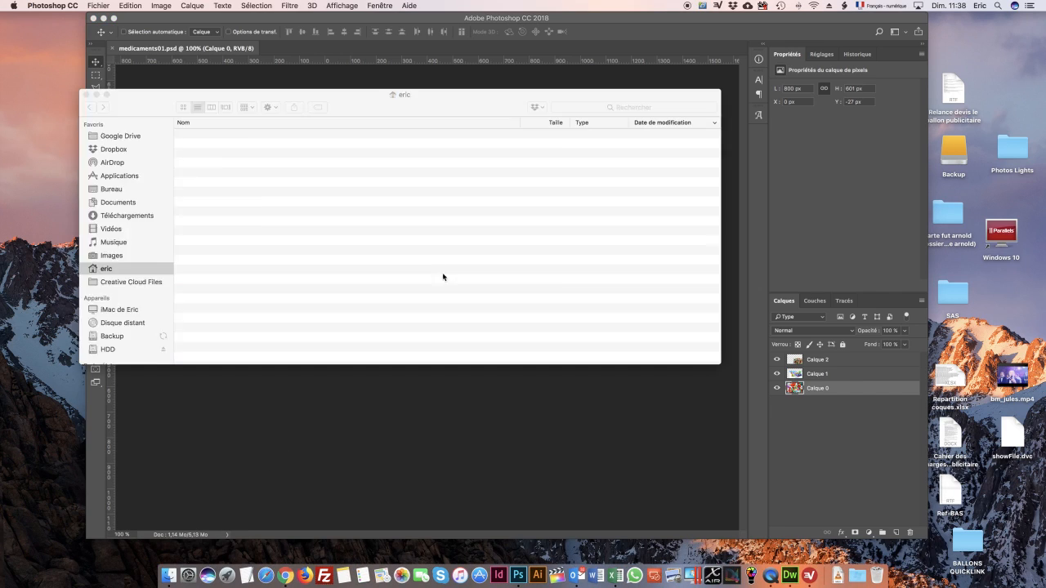
click(112, 190)
double_click(202, 135)
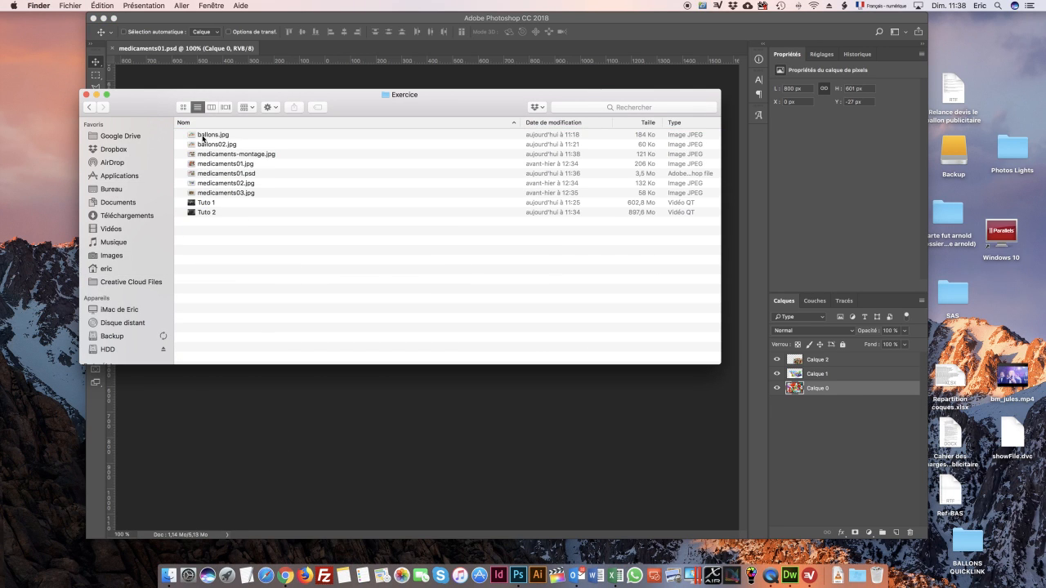
click(215, 156)
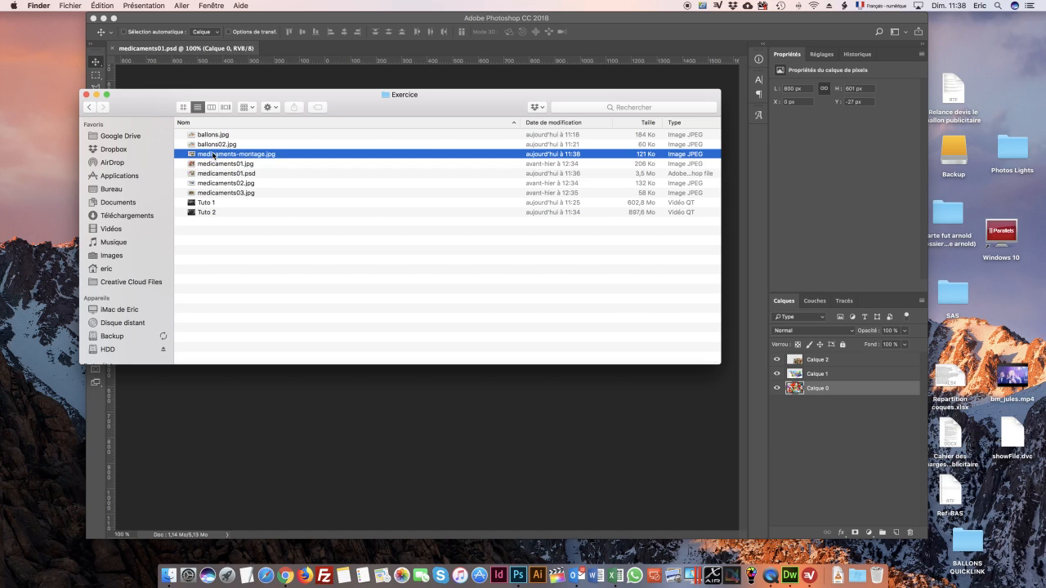
click(649, 174)
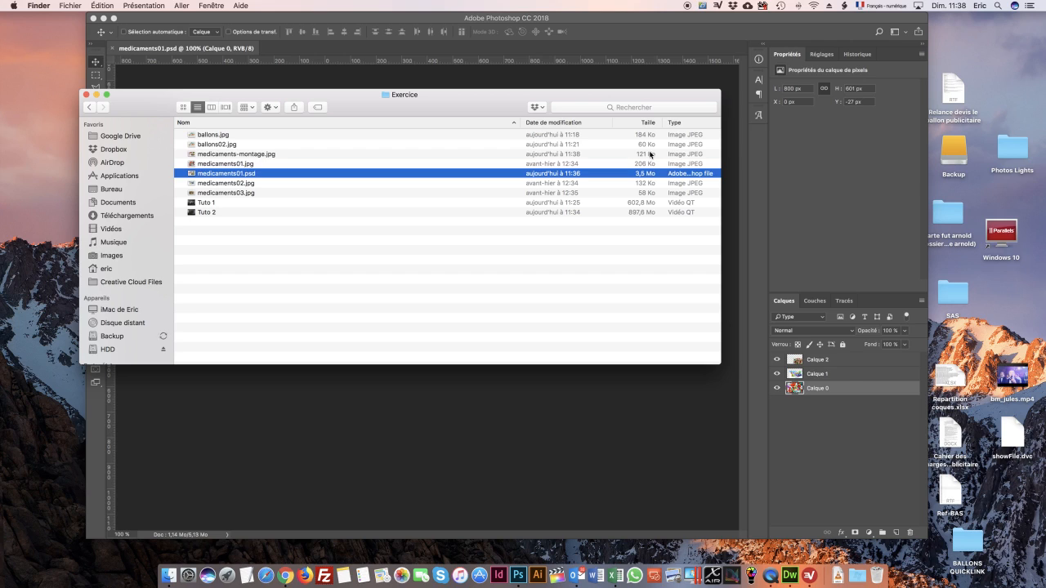
click(649, 155)
click(85, 95)
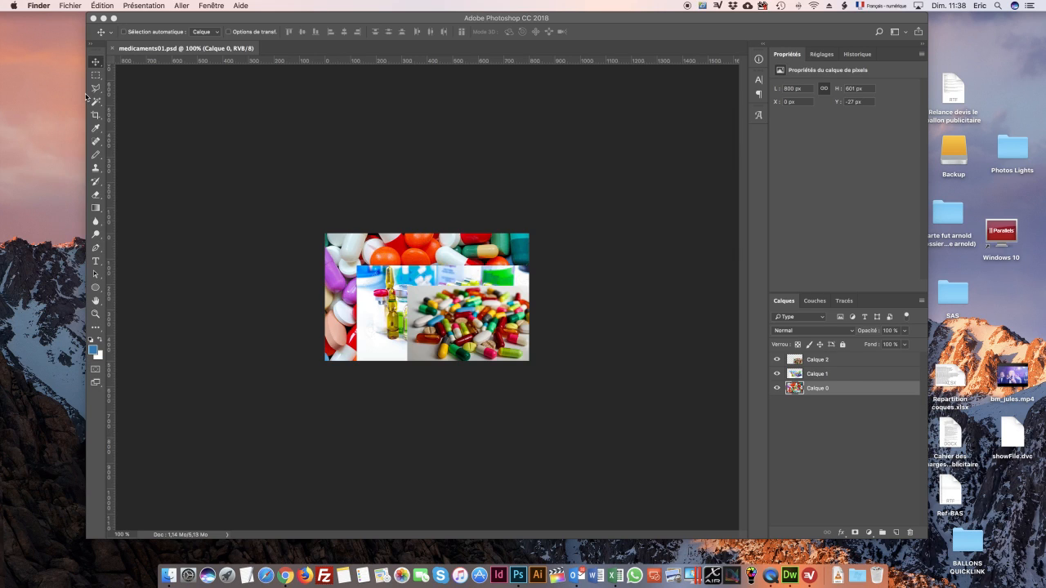
click(359, 116)
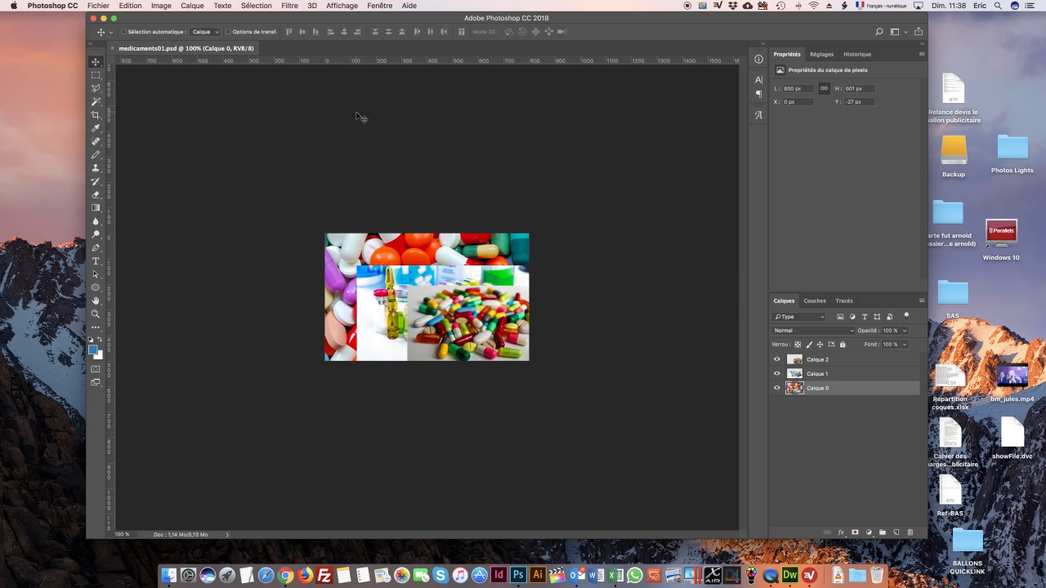
Delete the layers Calque 2 and Calque 1 from the montage, leaving Calque 0
click(816, 374)
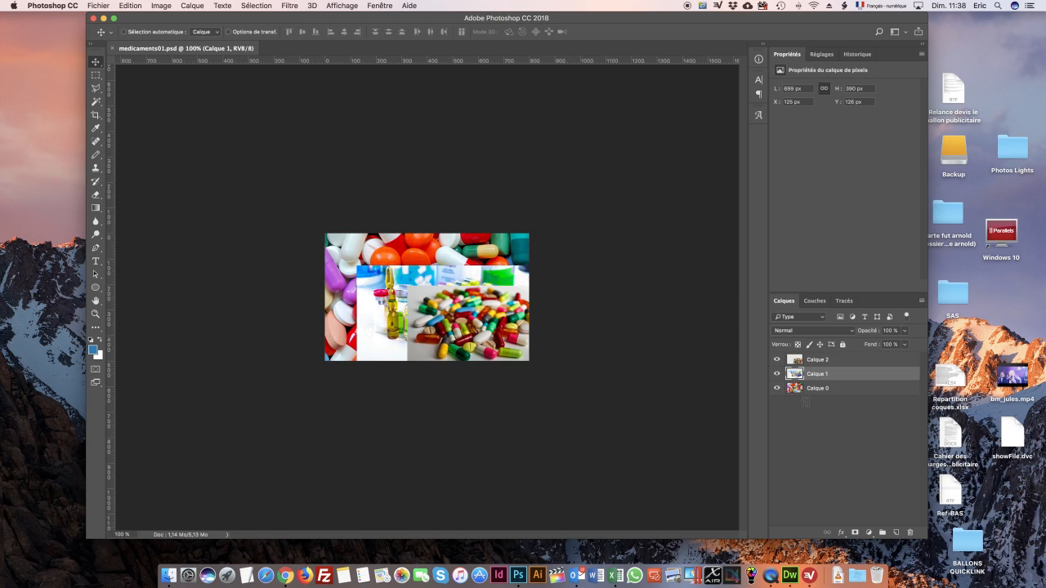
click(817, 389)
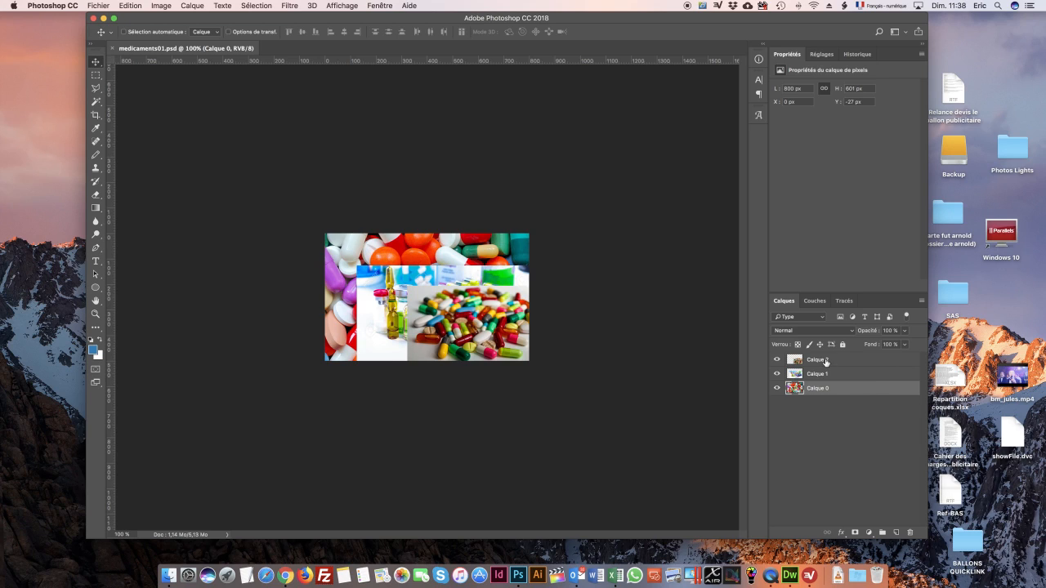
click(826, 361)
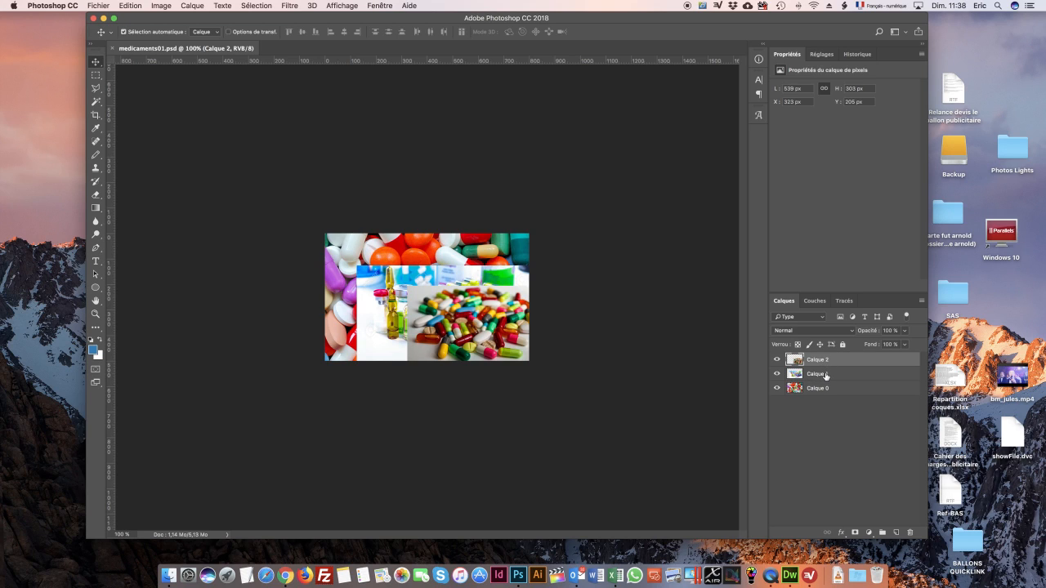
shift+click(825, 376)
drag(913, 376, 910, 532)
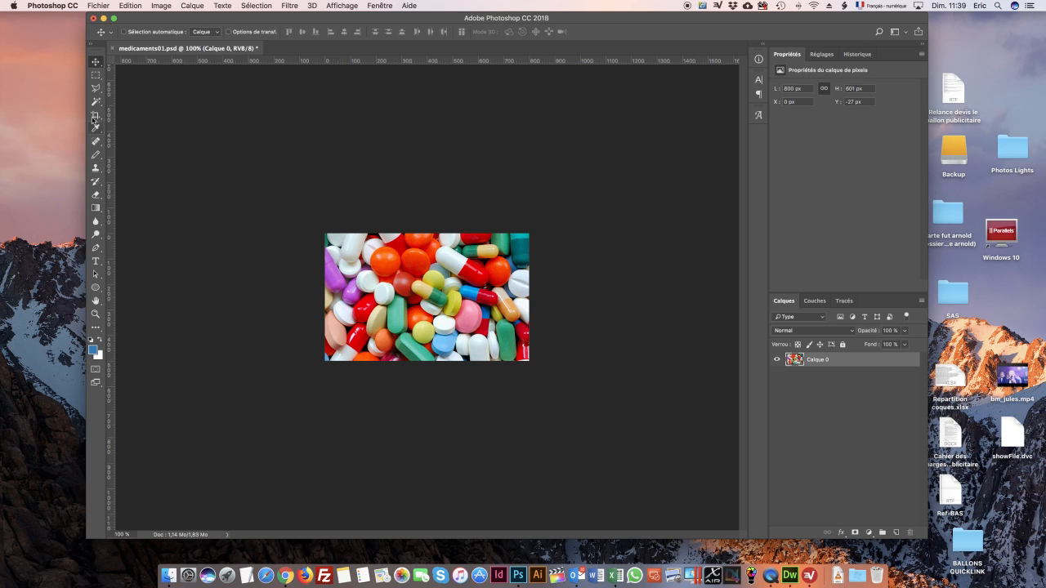
Crop a strip off the image's left side, reducing it to about 684 by 500 px
click(95, 76)
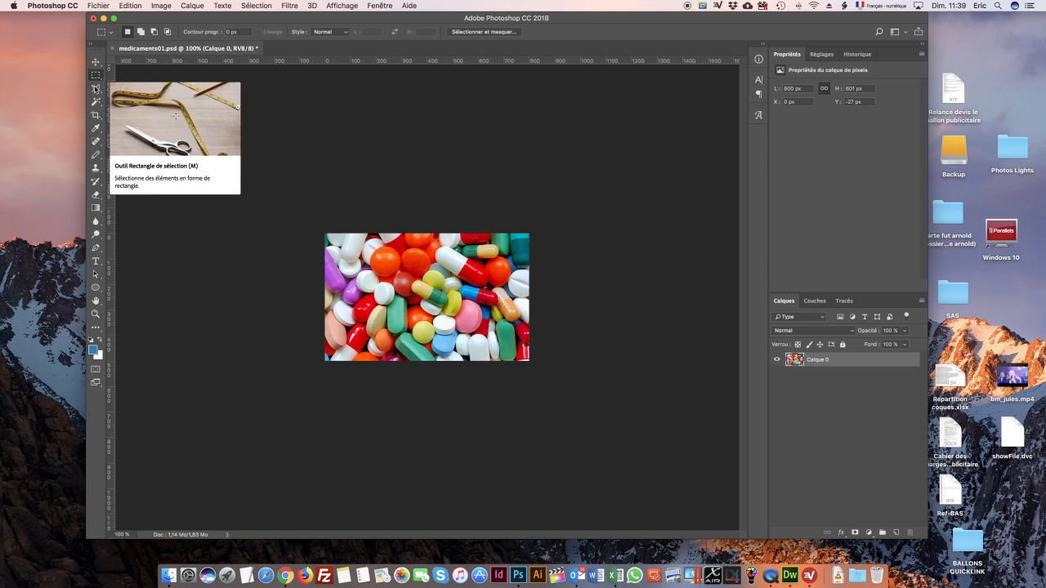
click(95, 115)
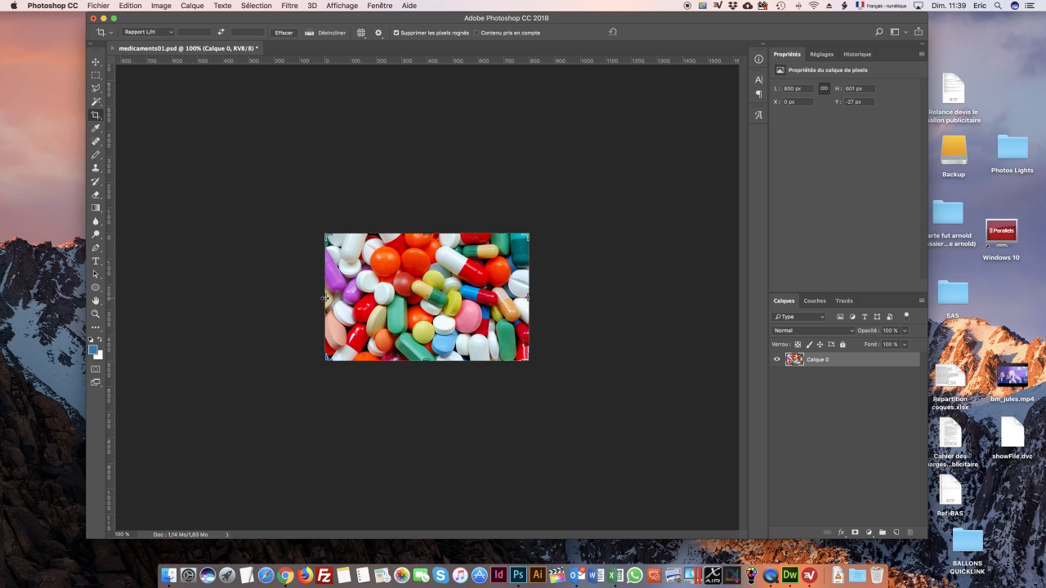
drag(325, 299, 326, 298)
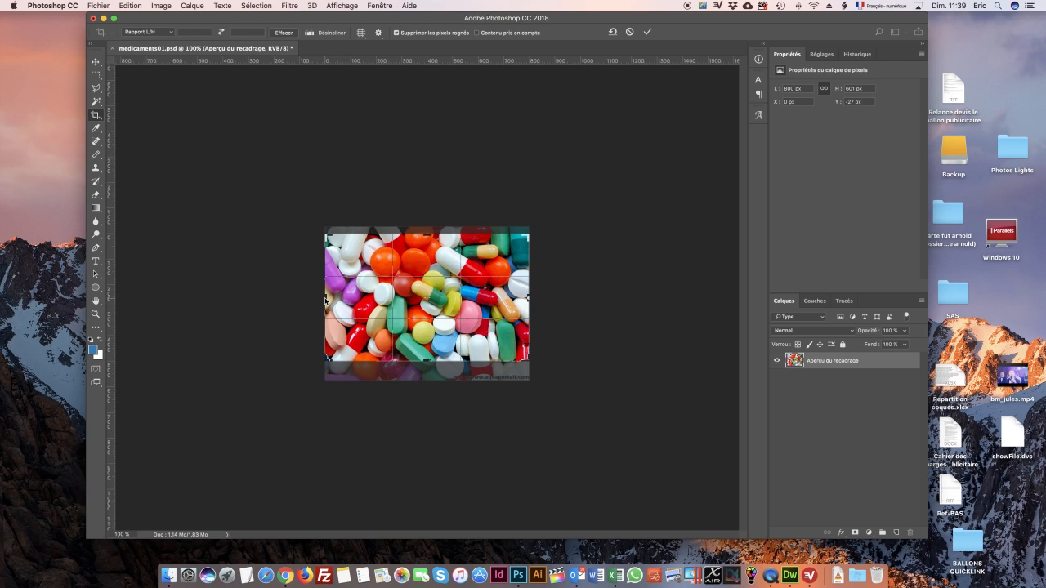
drag(325, 299, 340, 298)
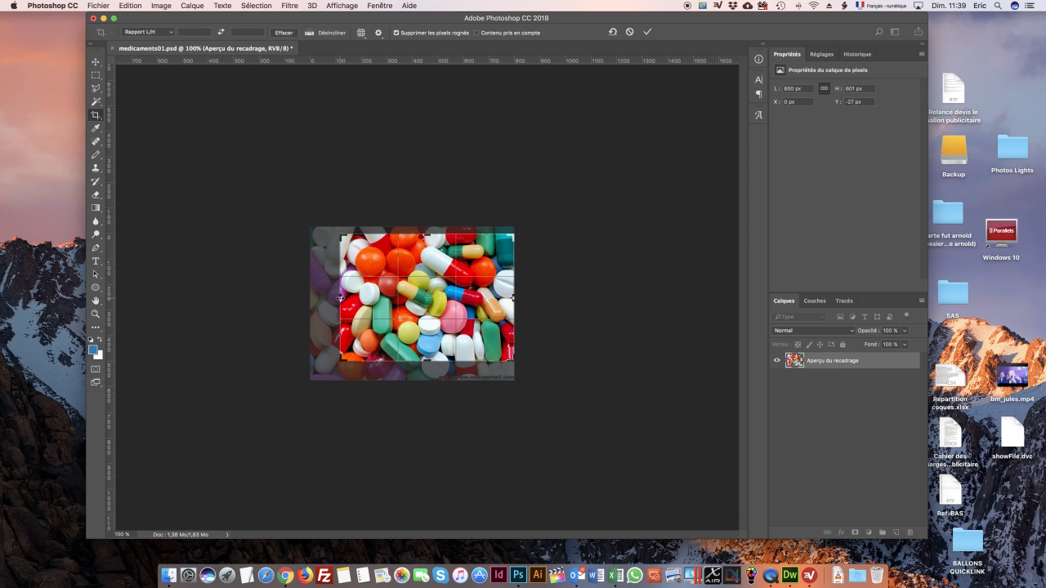
key(Return)
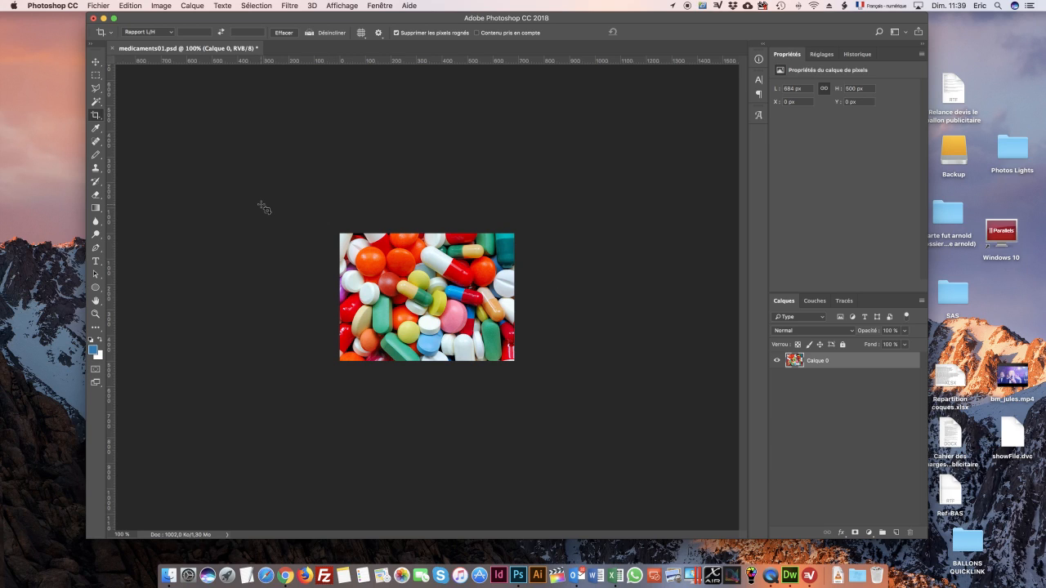
Erase a full-height rectangle about 250 px wide from the left side of Calque 0 using a rectangular selection
click(96, 76)
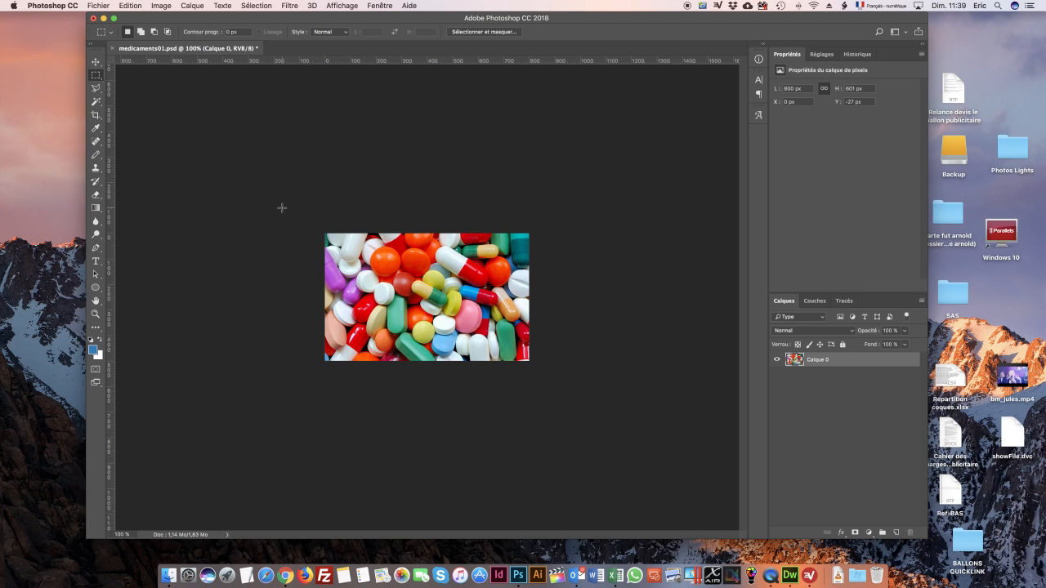
drag(324, 234, 311, 292)
drag(381, 362, 381, 362)
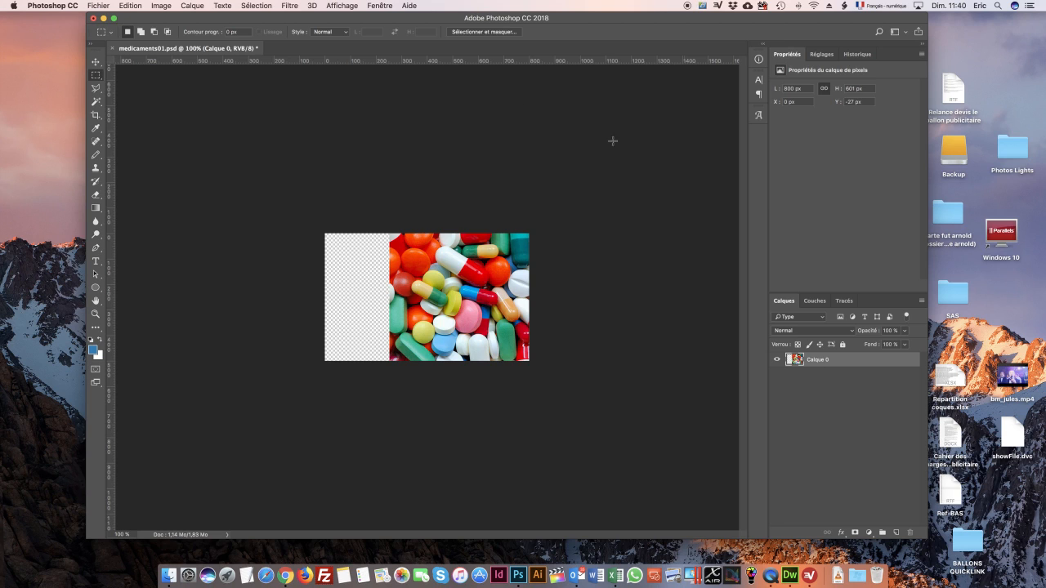
Open medicaments02.jpg from the Exercice folder and copy its Arrière-plan layer into medicaments01.psd
click(99, 5)
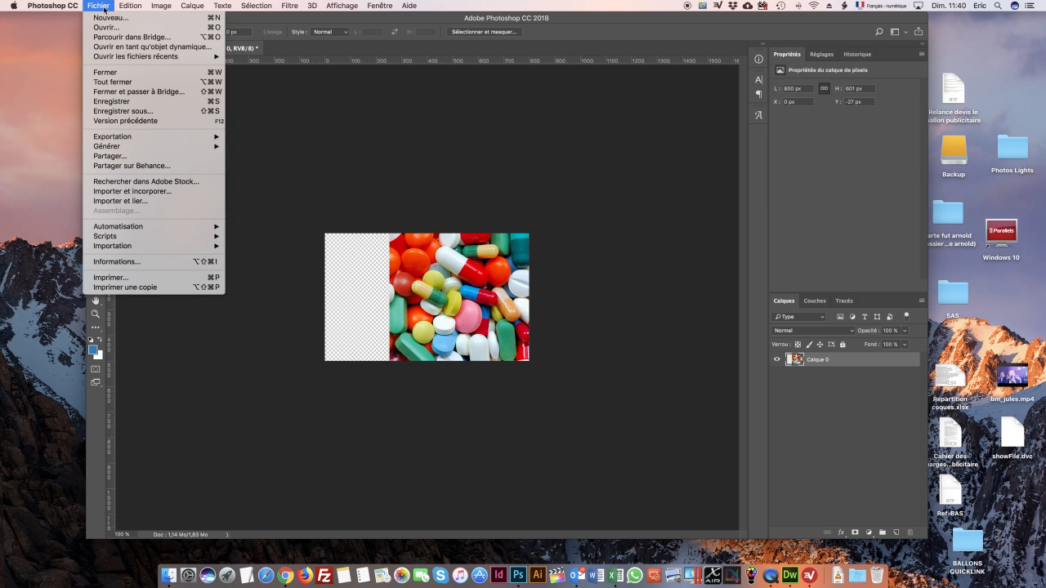
click(106, 27)
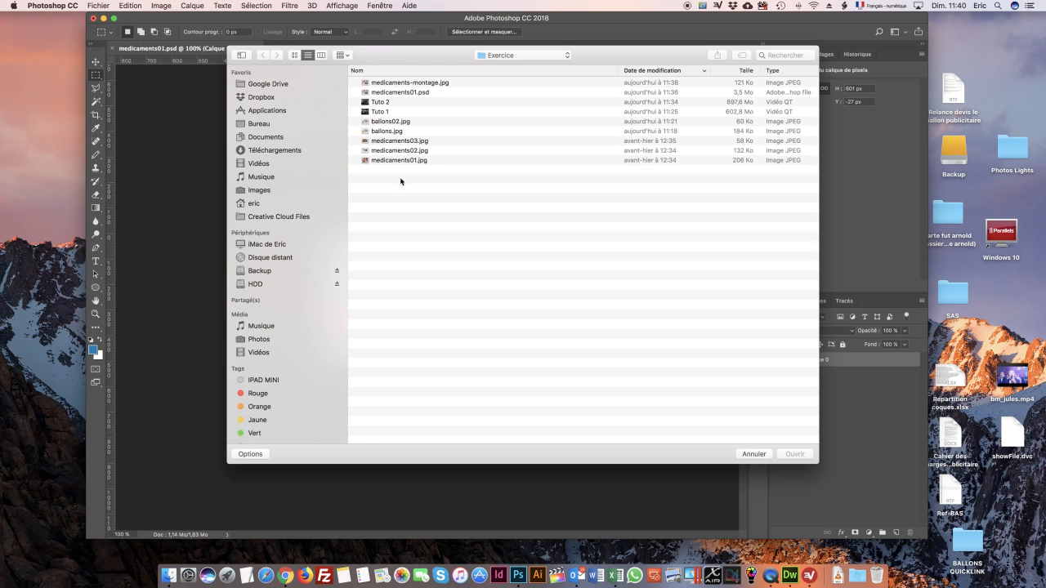
double_click(389, 151)
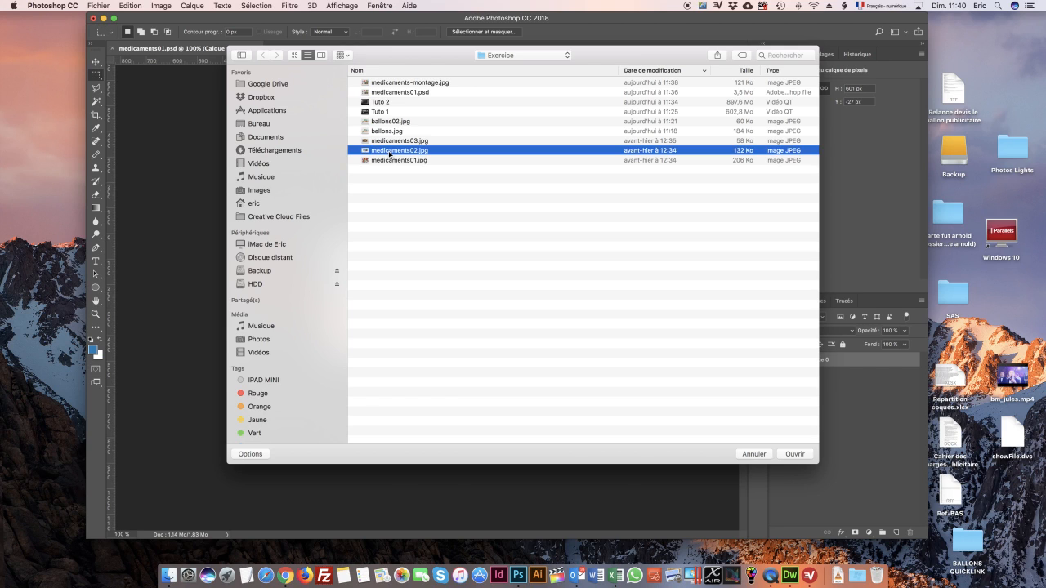
click(612, 336)
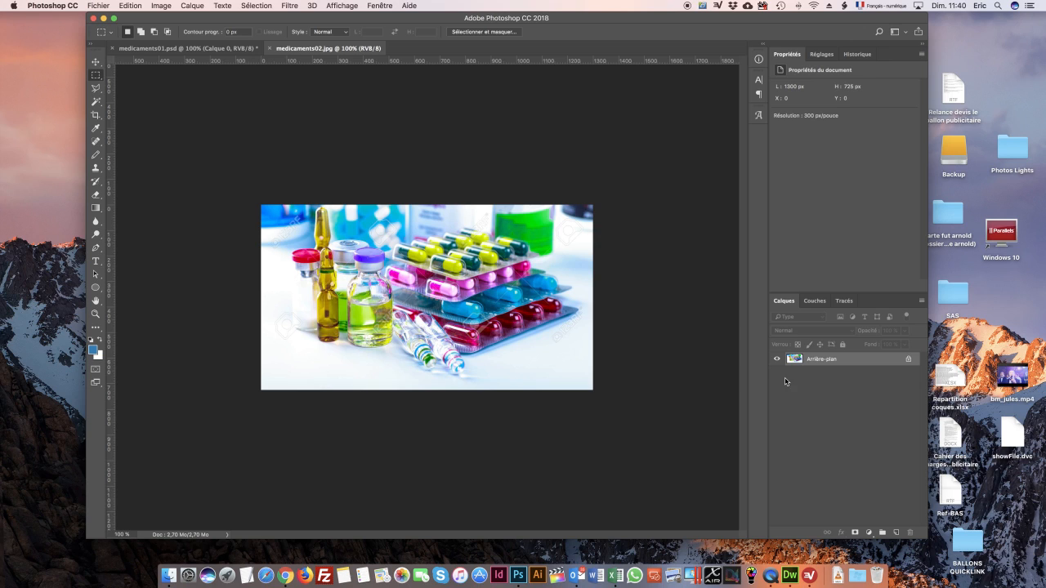
drag(793, 361, 506, 241)
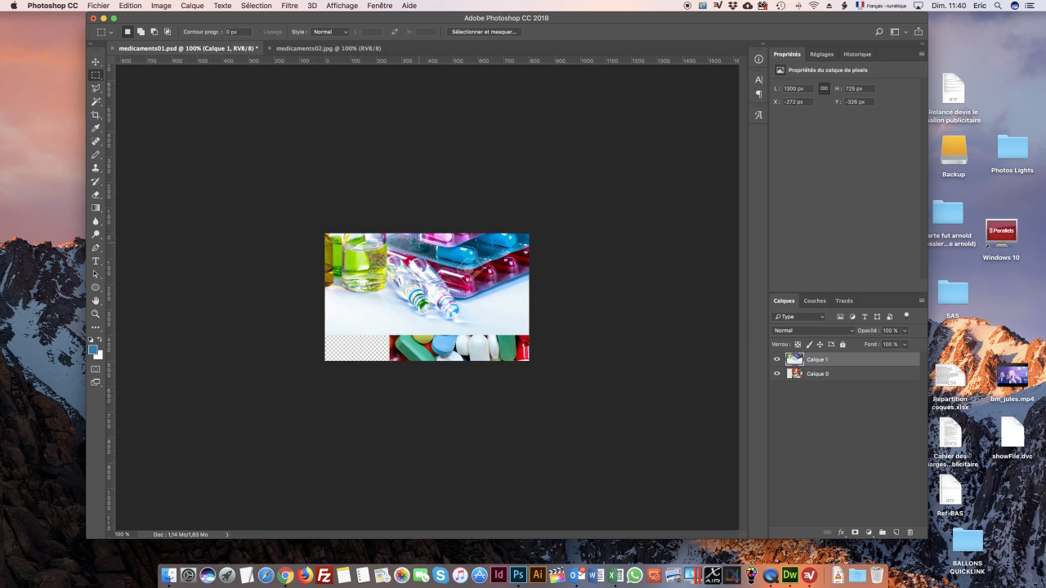
Place Calque 1 beneath Calque 0 and move it down about 270 px so its vials fill the erased area
drag(859, 369, 860, 382)
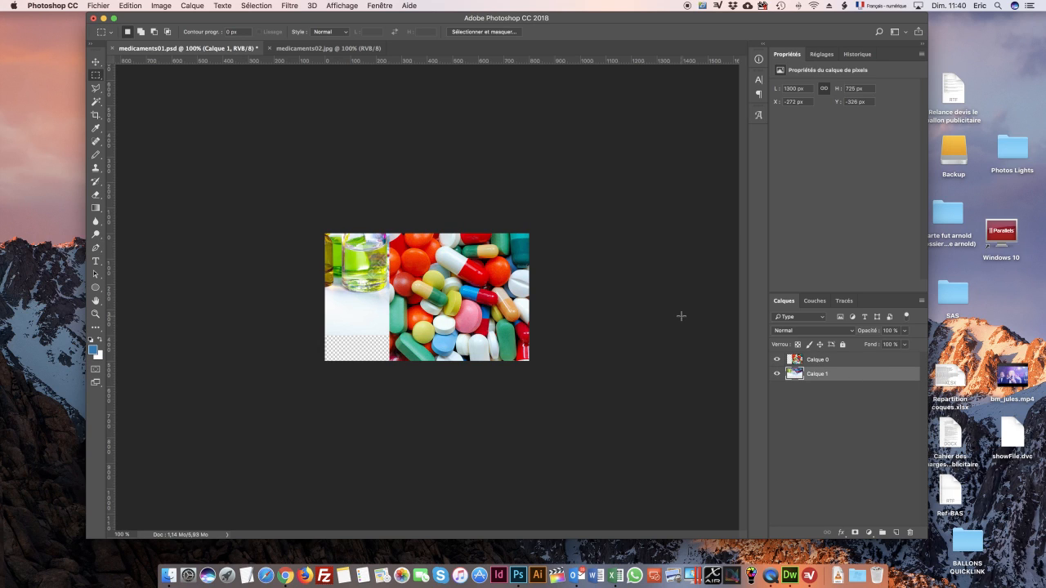
key(v)
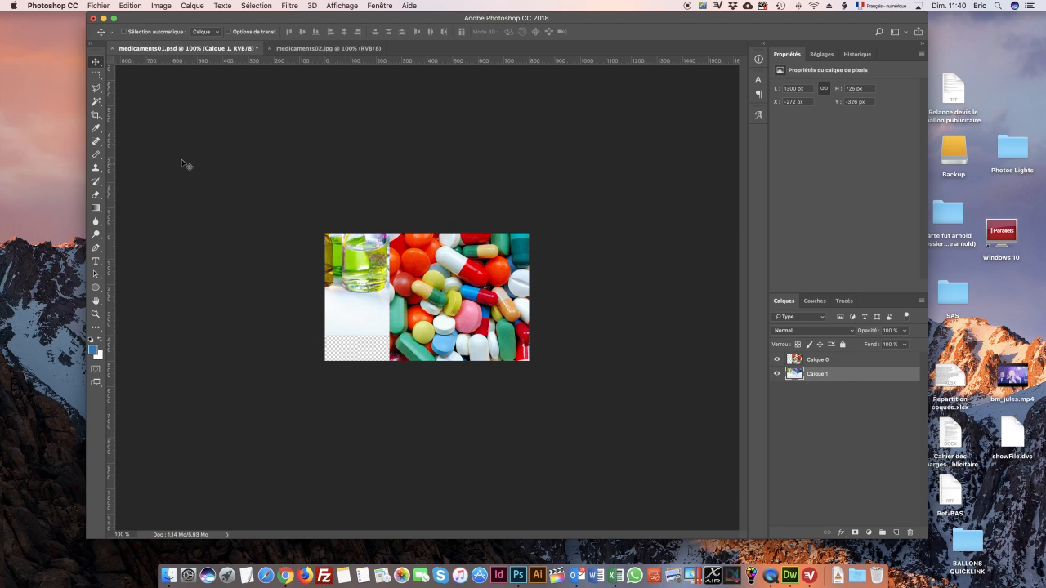
drag(372, 274, 366, 337)
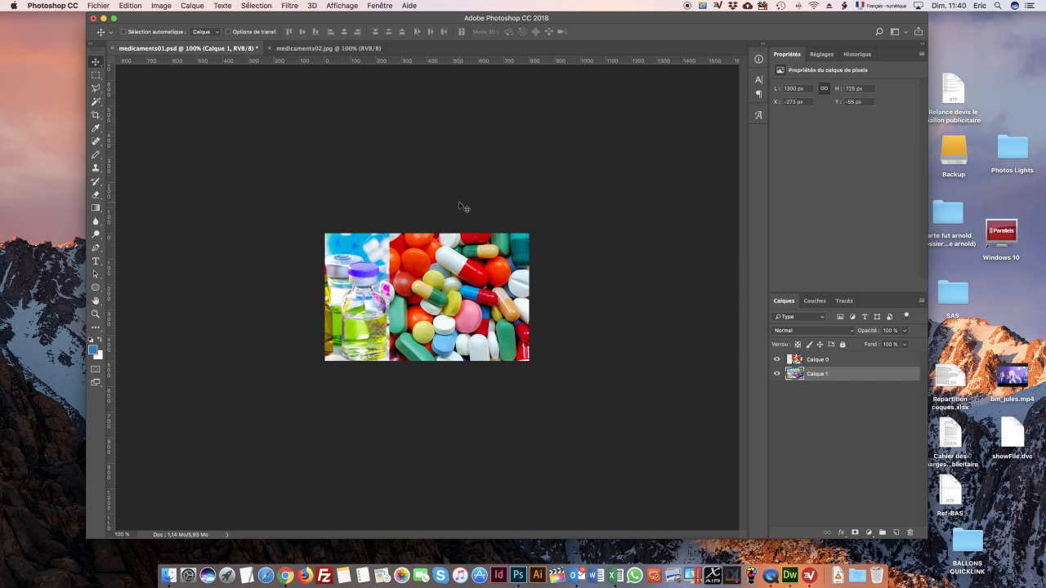
Select a full-height rectangle about 360 px wide at the image's left, undo its deletion from Calque 1, and erase it from Calque 0
click(95, 75)
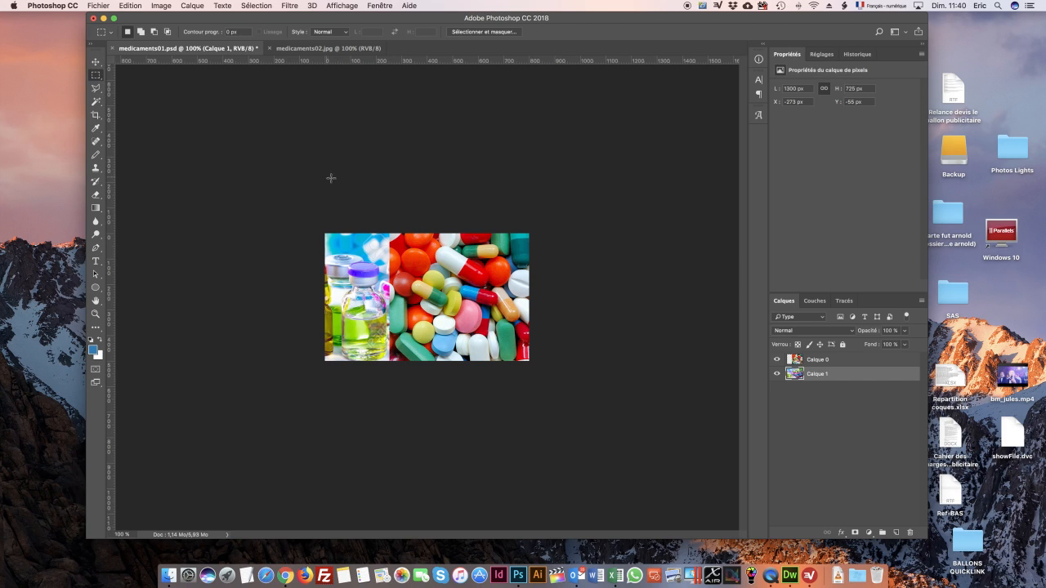
drag(325, 229, 417, 373)
key(Delete)
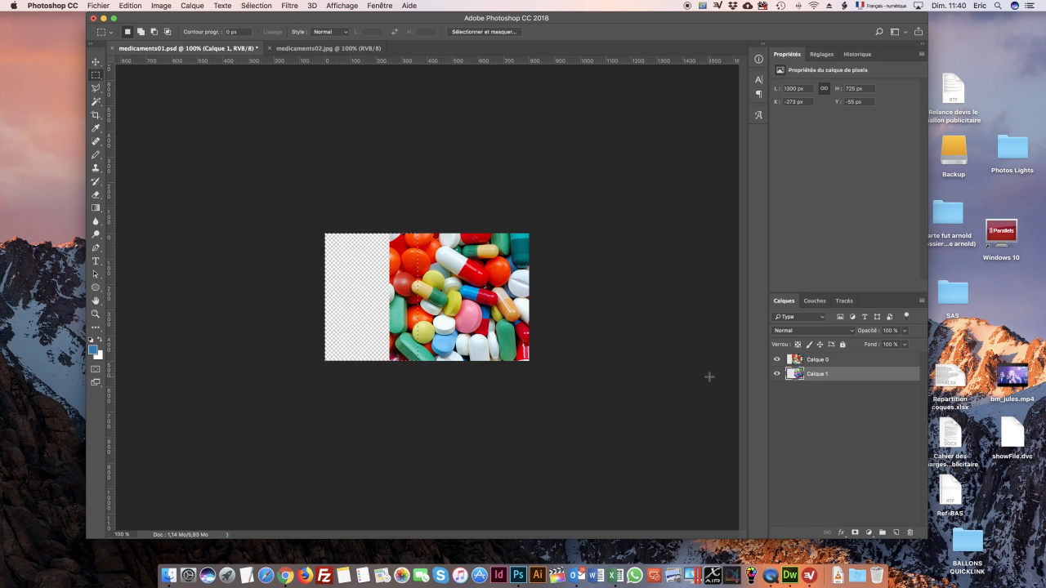
key(super+z)
click(819, 360)
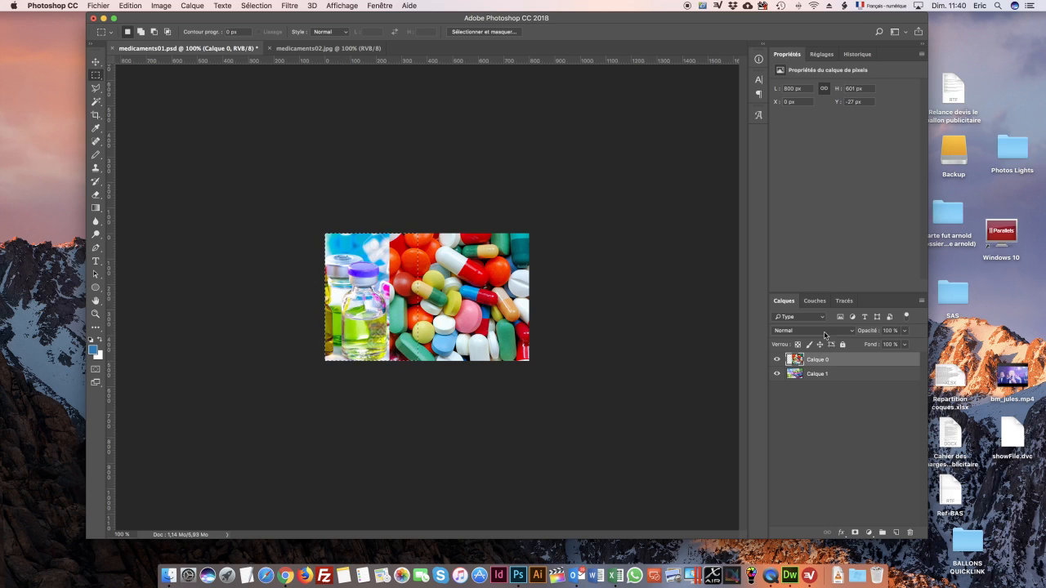
key(BackSpace)
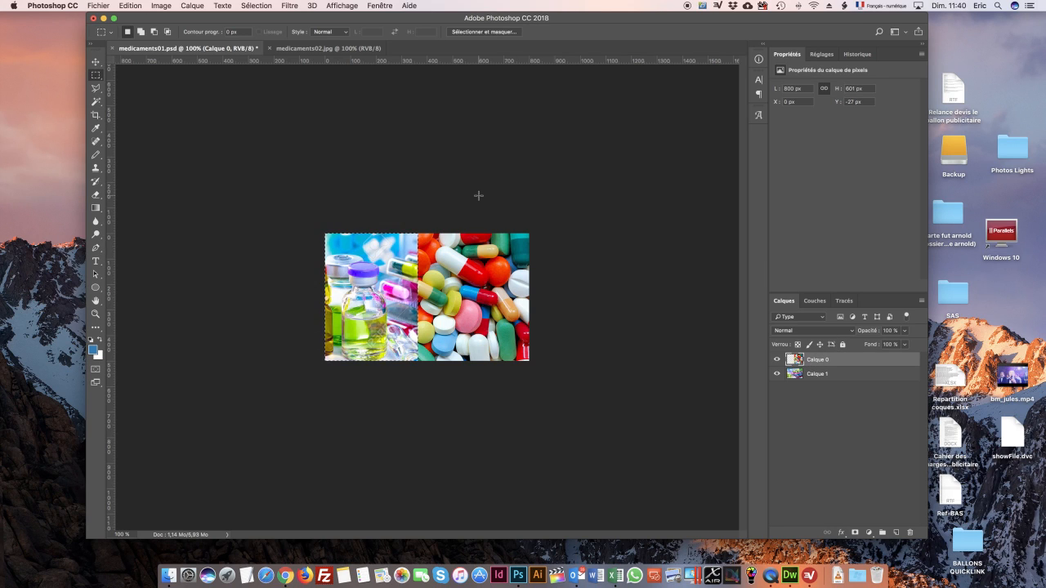